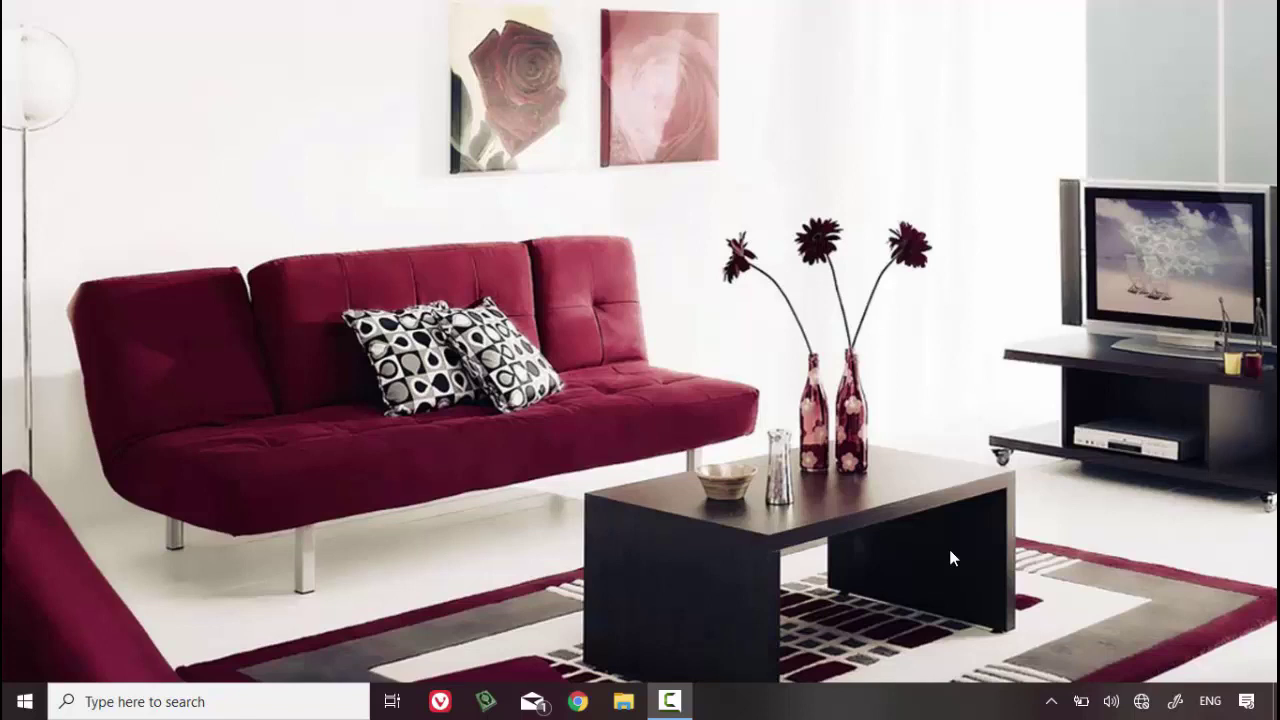
Step: Switch to the File Explorer window with the Programs_Sources folder and display its contents as large icons
{"action": "key", "text": "alt+Tab"}
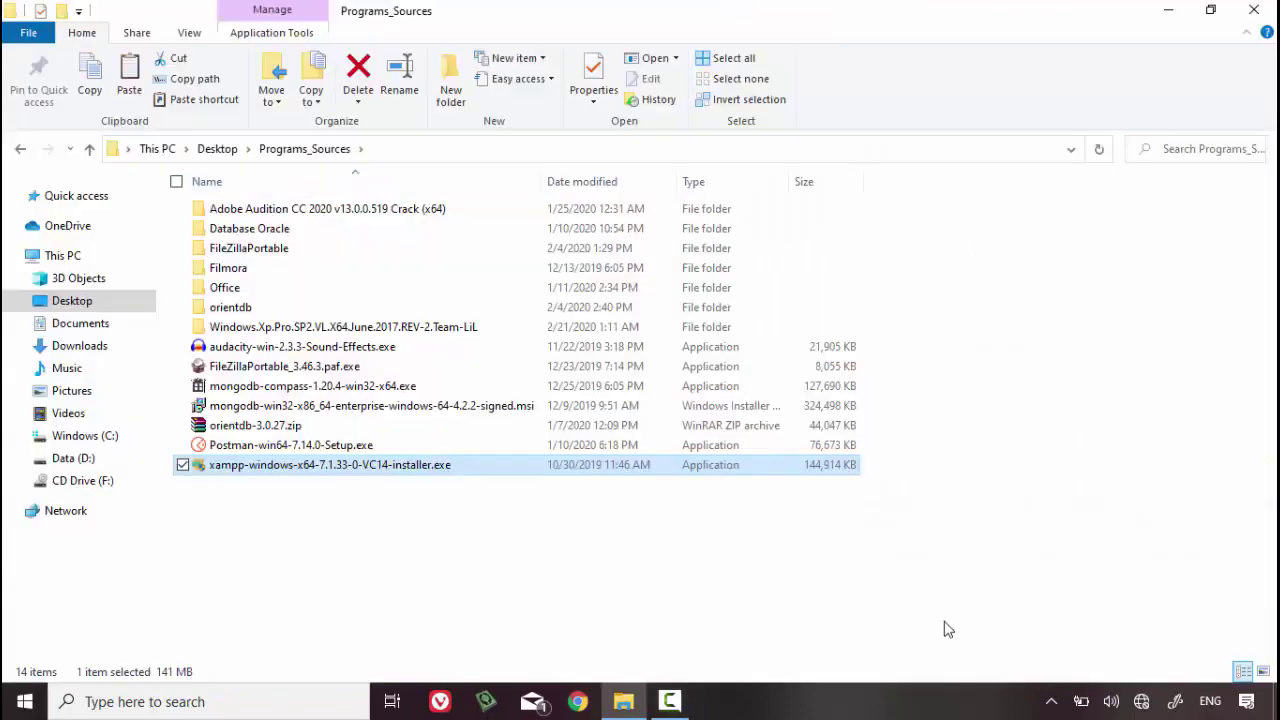
{"action": "left_click", "coordinate": [891, 525]}
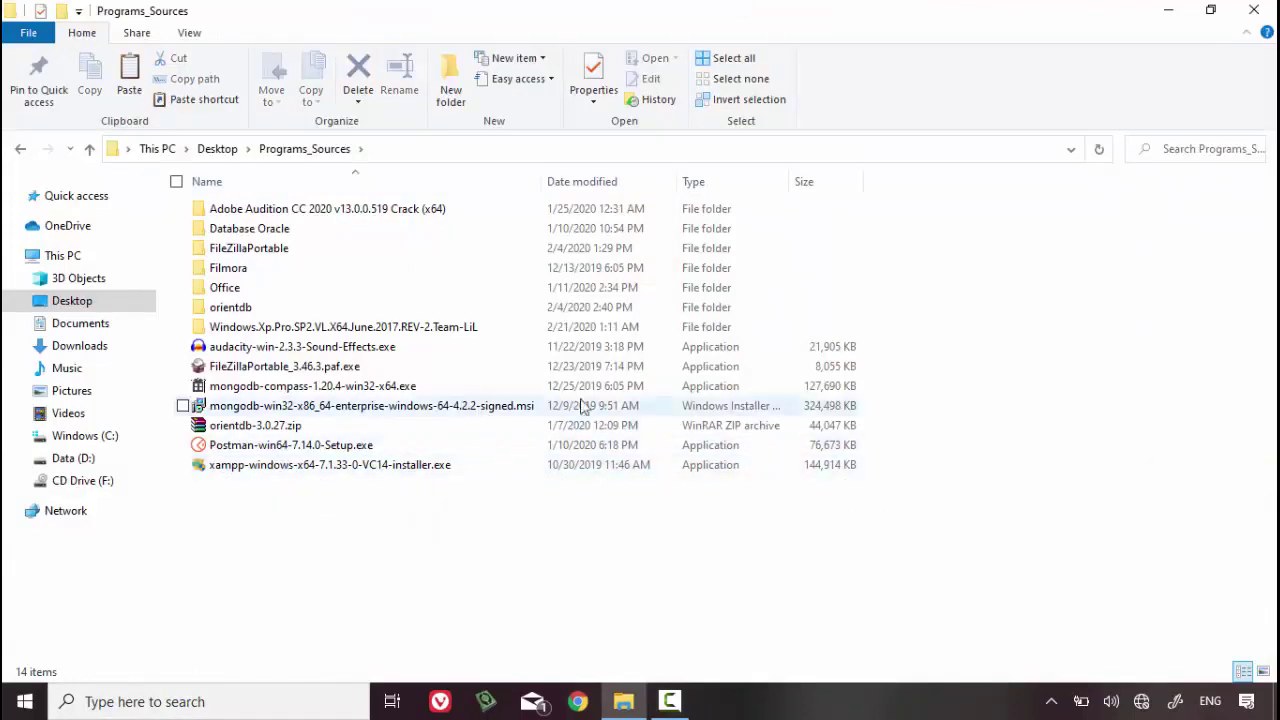
{"action": "right_click", "coordinate": [1179, 323]}
{"action": "mouse_move", "coordinate": [1140, 338]}
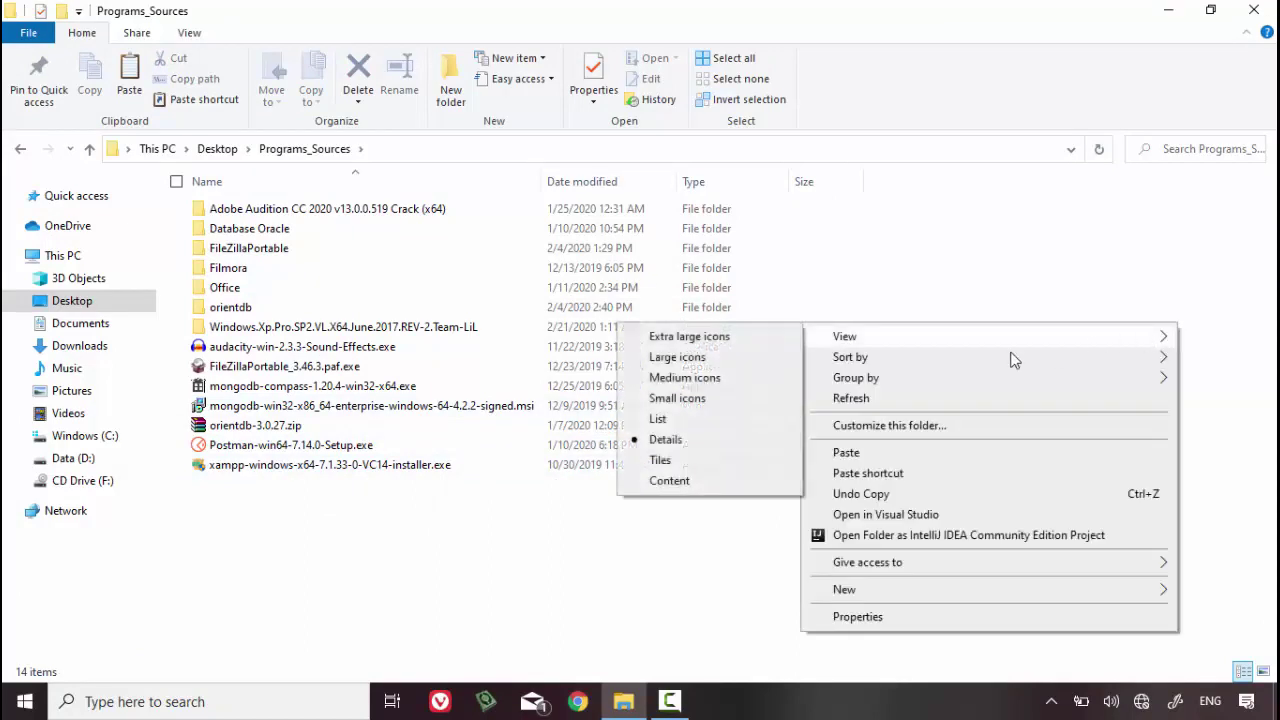
{"action": "left_click", "coordinate": [779, 366]}
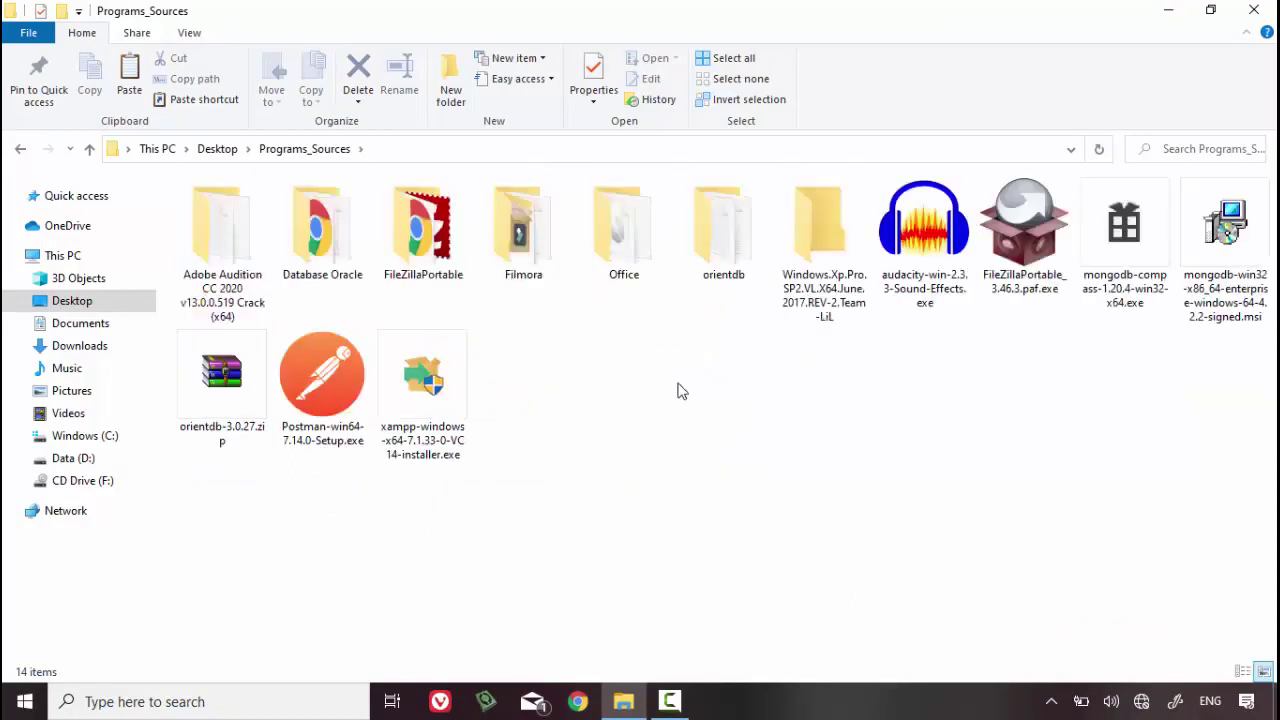
Step: Launch the installer xampp-windows-x64-7.1.33-0-VC14-installer.exe and proceed to its component selection
{"action": "left_click", "coordinate": [392, 402]}
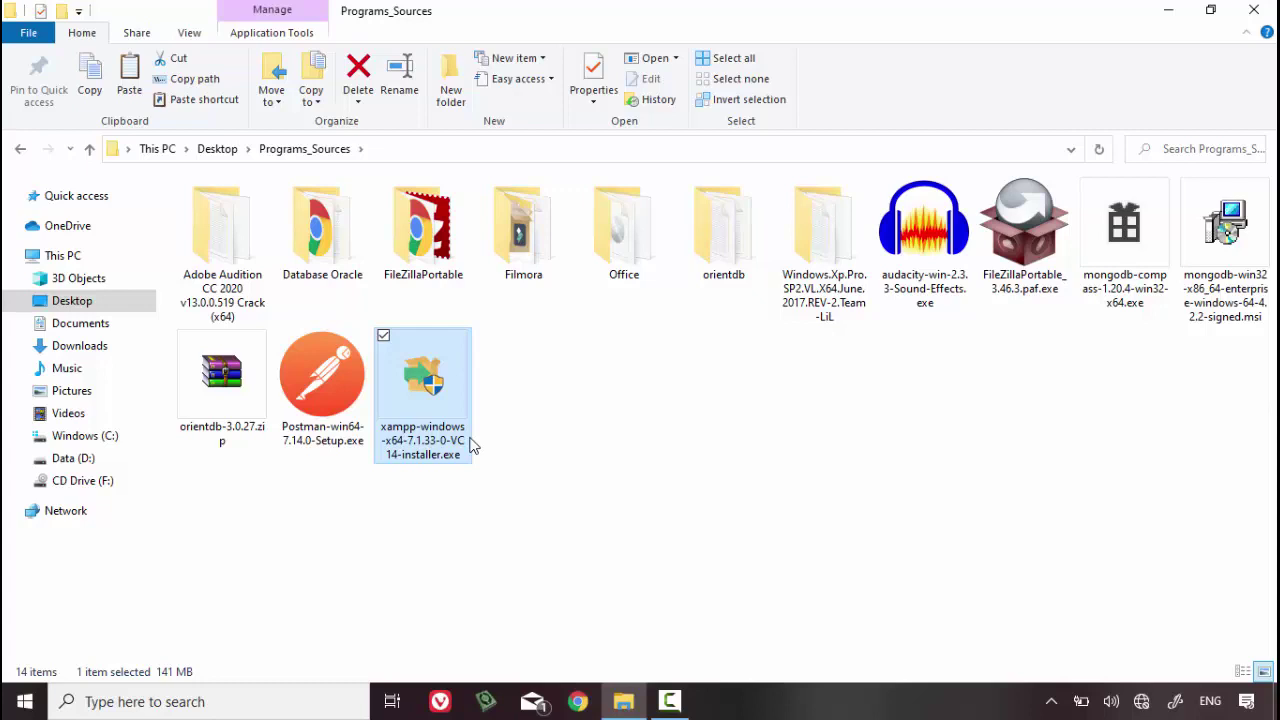
{"action": "double_click", "coordinate": [449, 408]}
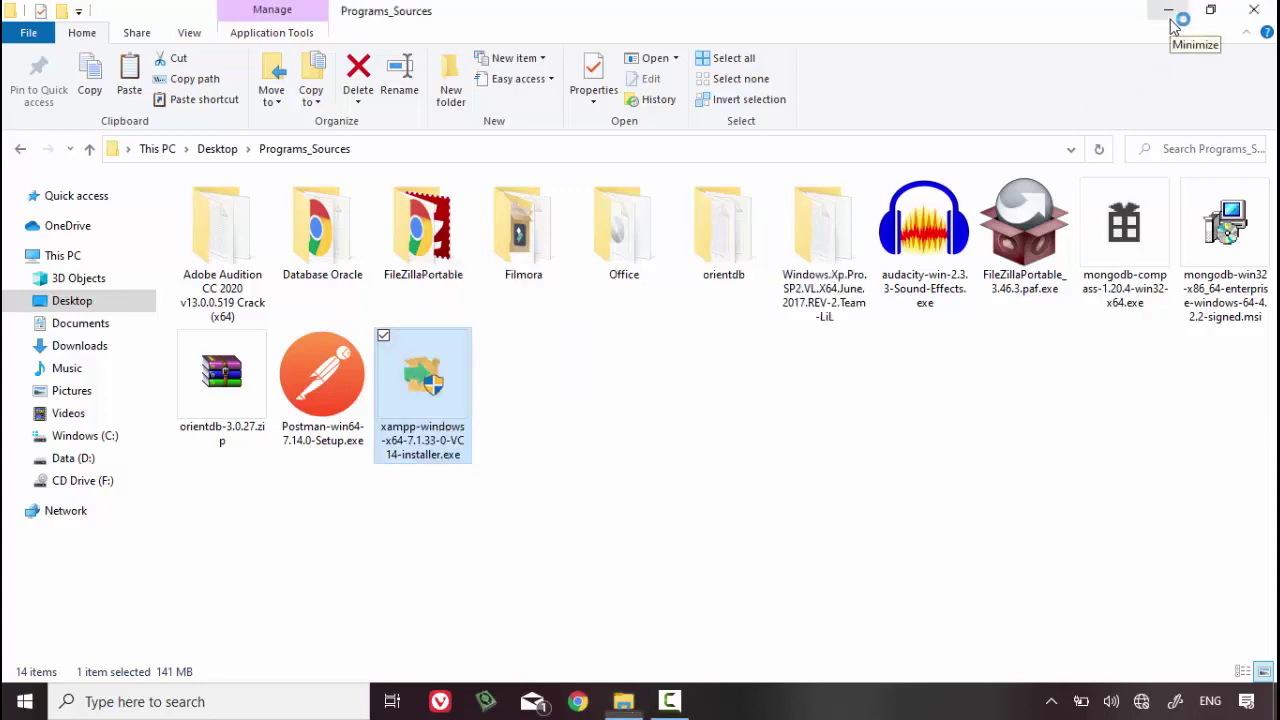
{"action": "left_click", "coordinate": [672, 380]}
{"action": "left_click", "coordinate": [752, 536]}
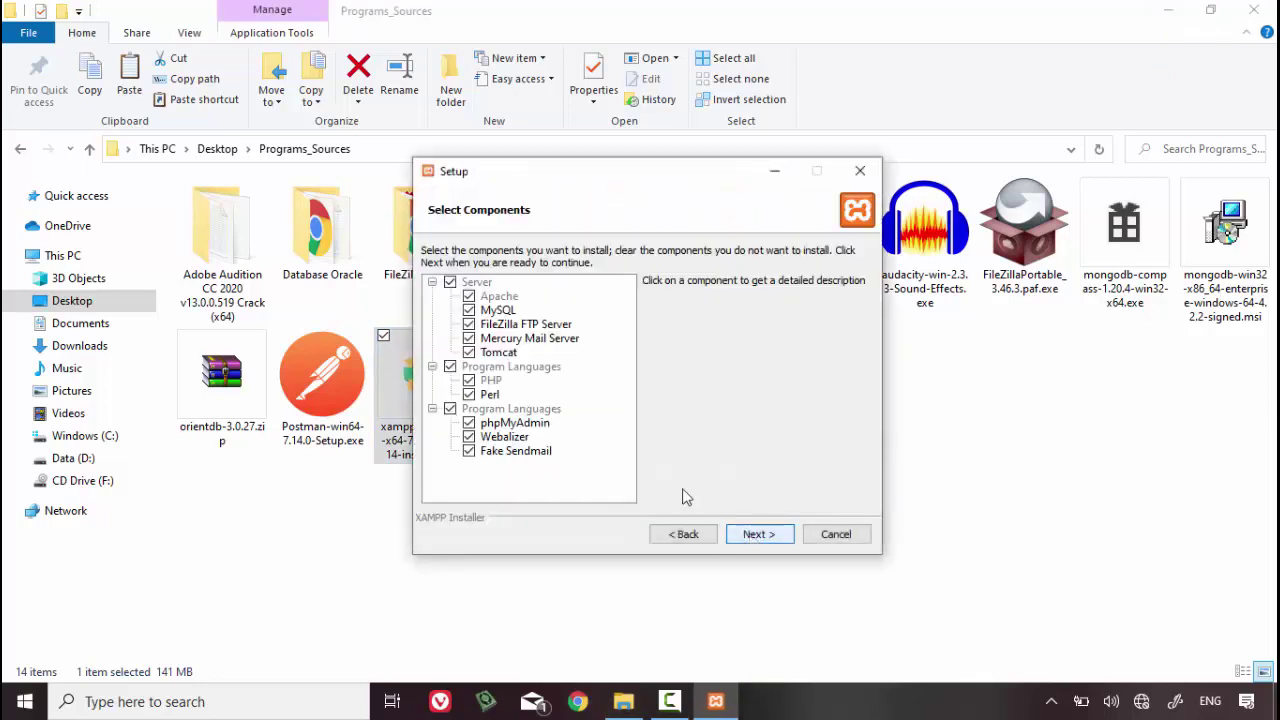
Step: Exclude FileZilla FTP Server, Mercury Mail Server, Perl, Webalizer and Fake Sendmail from the components to install
{"action": "left_click", "coordinate": [469, 325]}
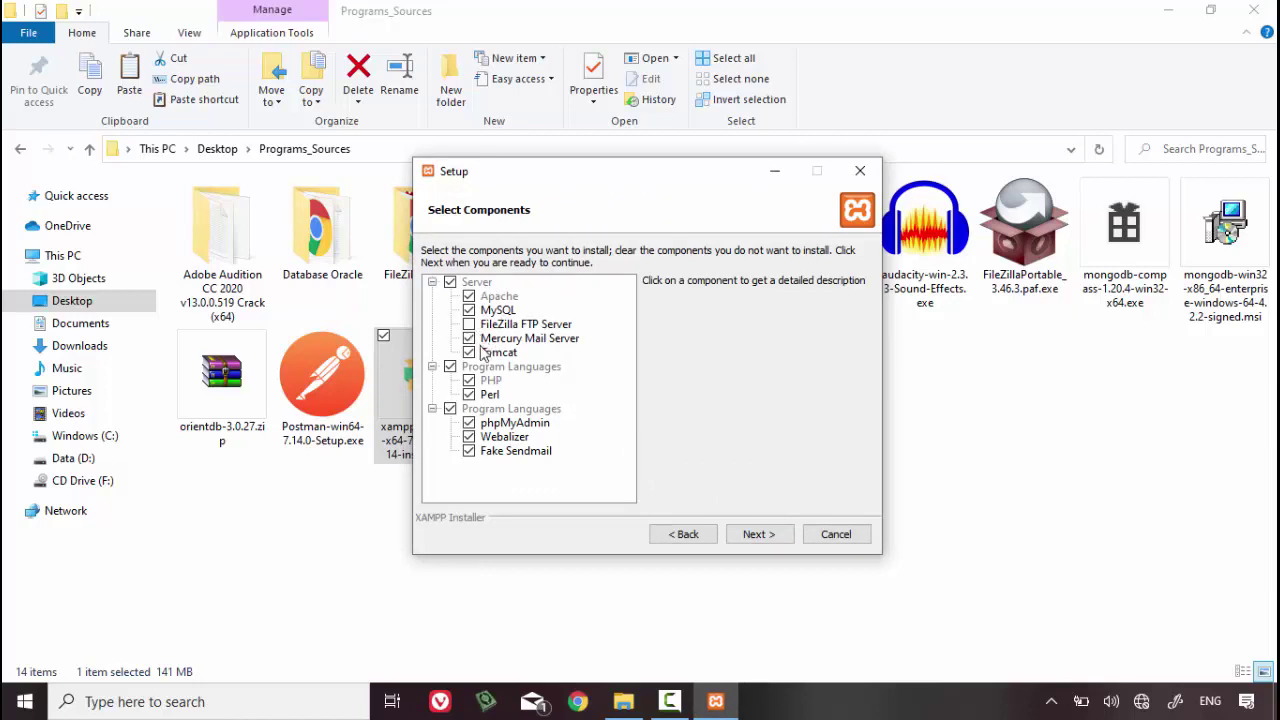
{"action": "left_click", "coordinate": [469, 338]}
{"action": "left_click", "coordinate": [469, 353]}
{"action": "left_click", "coordinate": [469, 353]}
{"action": "left_click", "coordinate": [482, 440]}
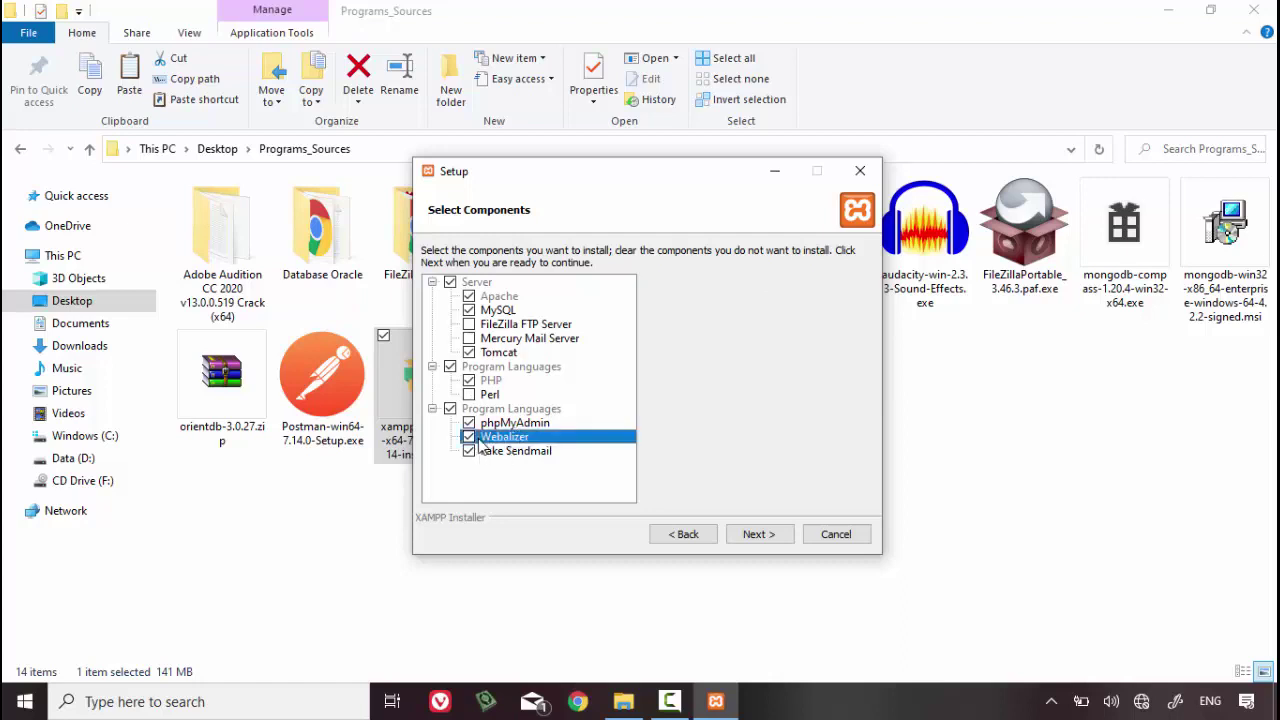
{"action": "left_click", "coordinate": [471, 439]}
{"action": "left_click", "coordinate": [470, 451]}
{"action": "left_click", "coordinate": [470, 383]}
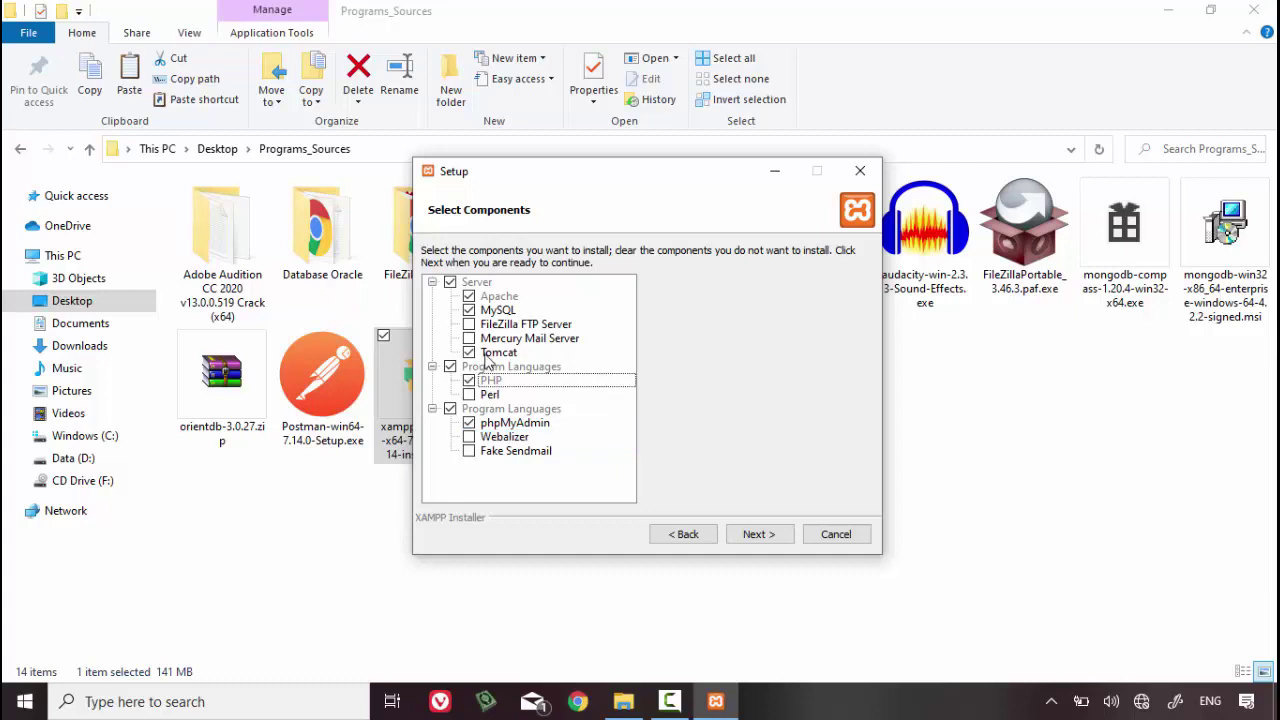
Step: Exclude Tomcat from the installation, keep MySQL and phpMyAdmin, and continue to the installation folder choice
{"action": "left_click", "coordinate": [486, 354]}
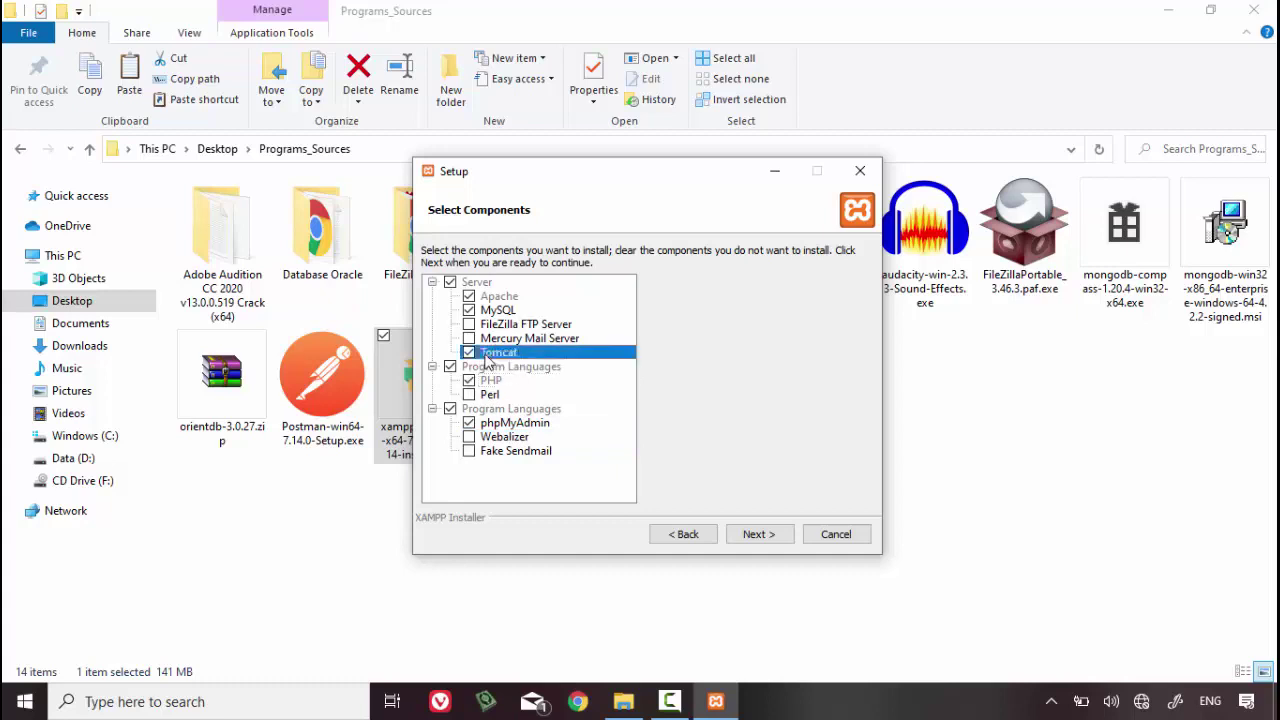
{"action": "left_click", "coordinate": [512, 299]}
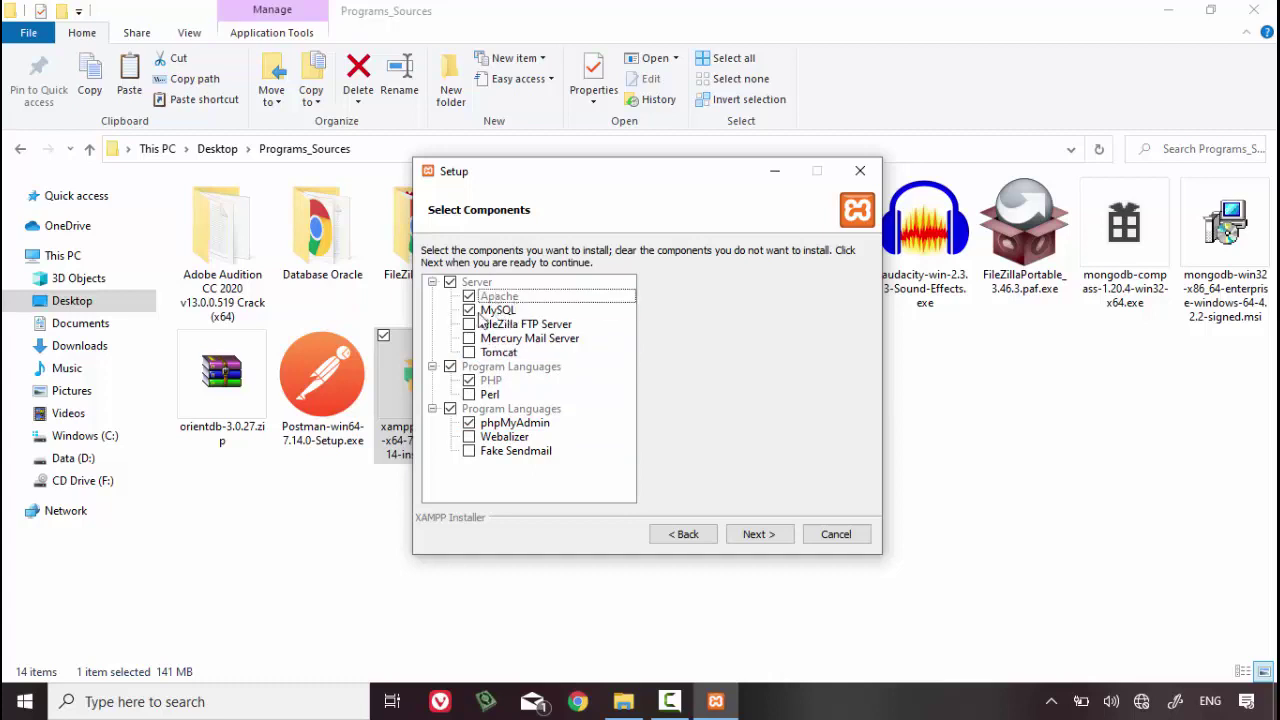
{"action": "left_click", "coordinate": [500, 426]}
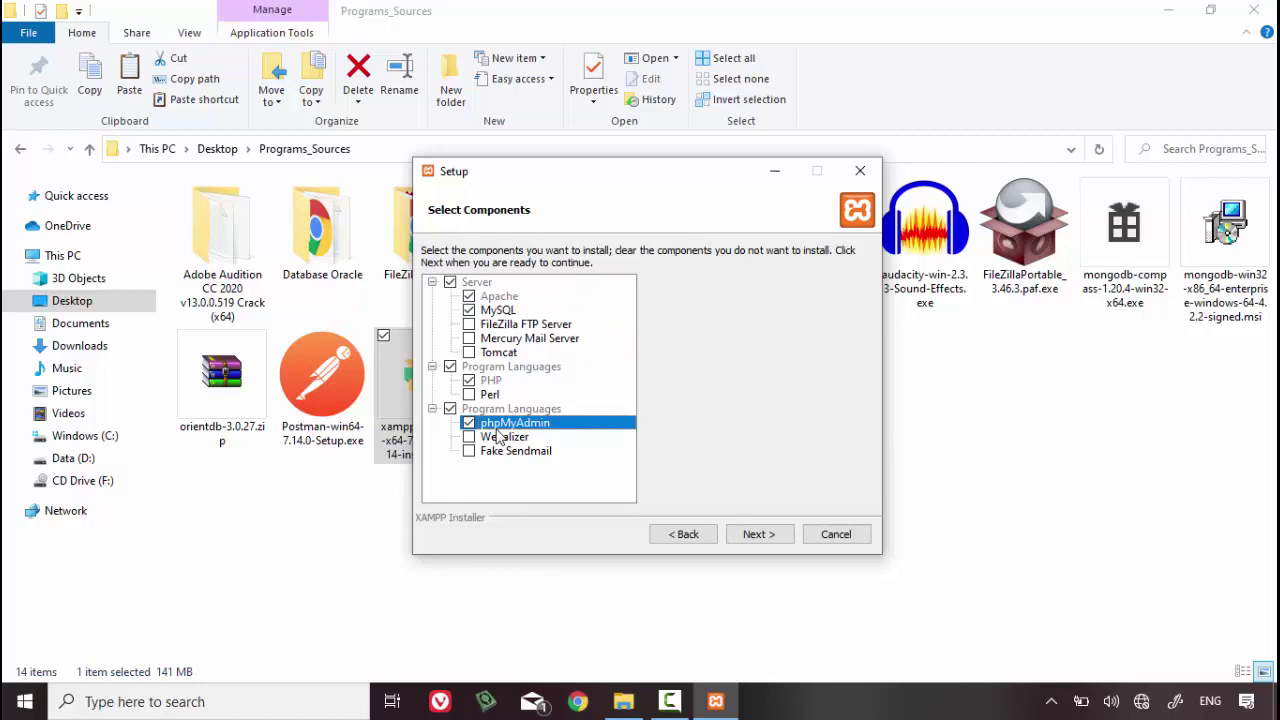
{"action": "left_click", "coordinate": [767, 537]}
Step: Browse for the installation folder and open the Database folder inside CairoUniv on the Desktop
{"action": "left_click", "coordinate": [696, 278]}
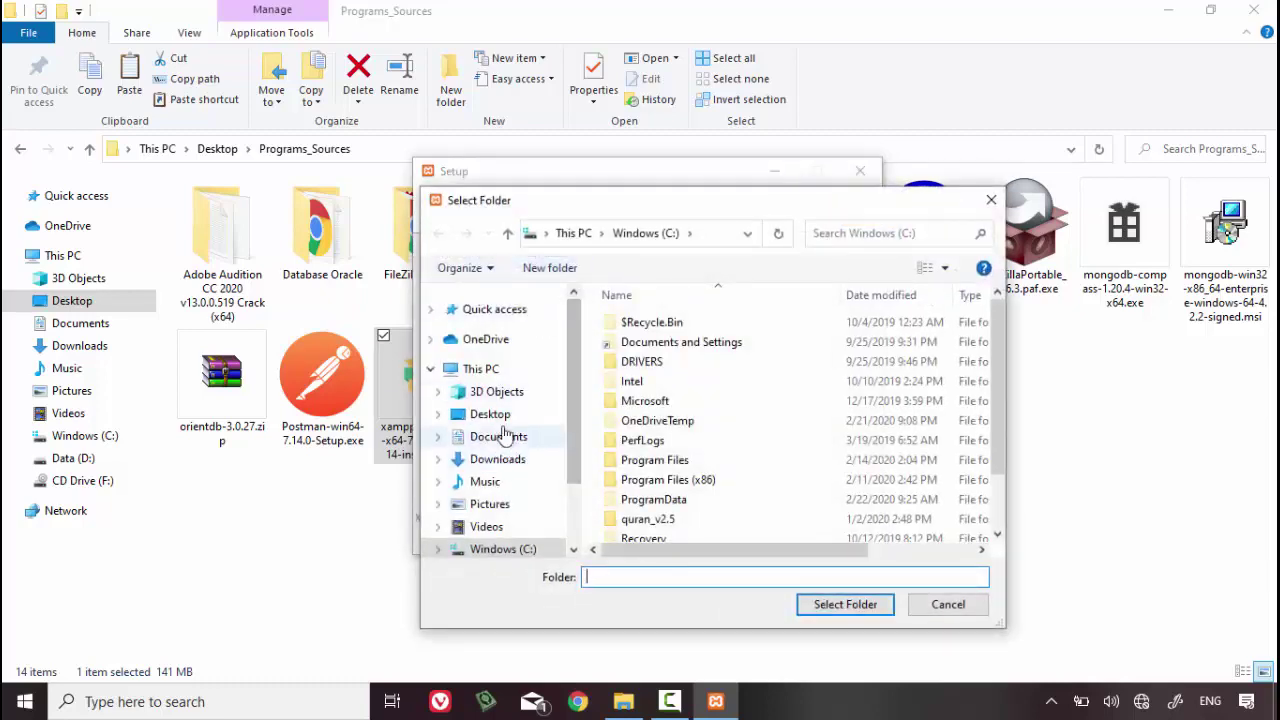
{"action": "left_click", "coordinate": [500, 414]}
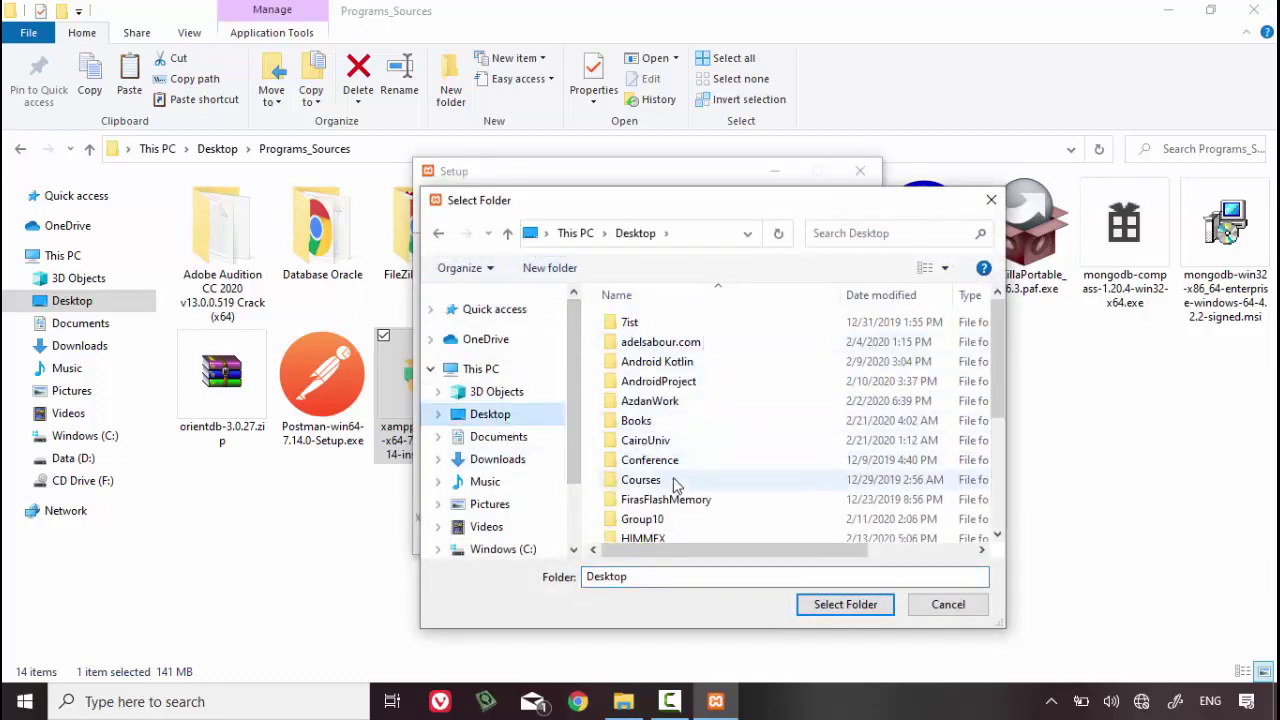
{"action": "left_click", "coordinate": [688, 446]}
{"action": "double_click", "coordinate": [688, 446]}
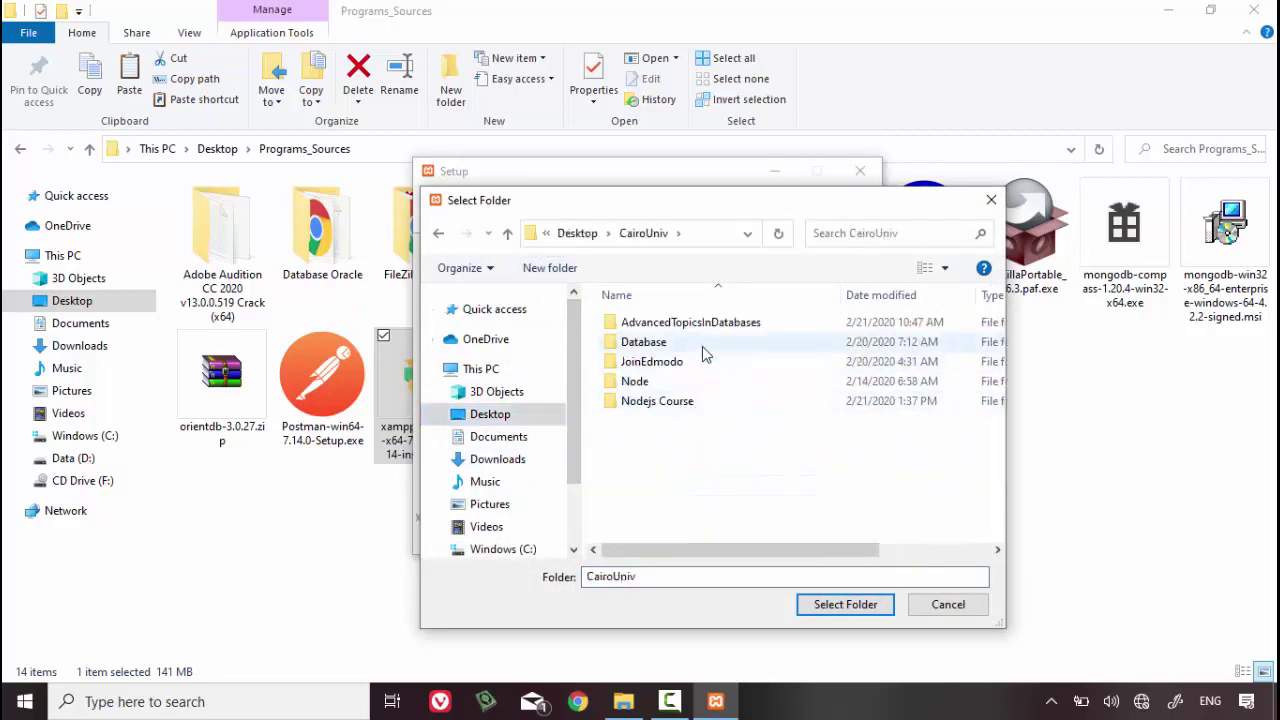
{"action": "left_click", "coordinate": [703, 345]}
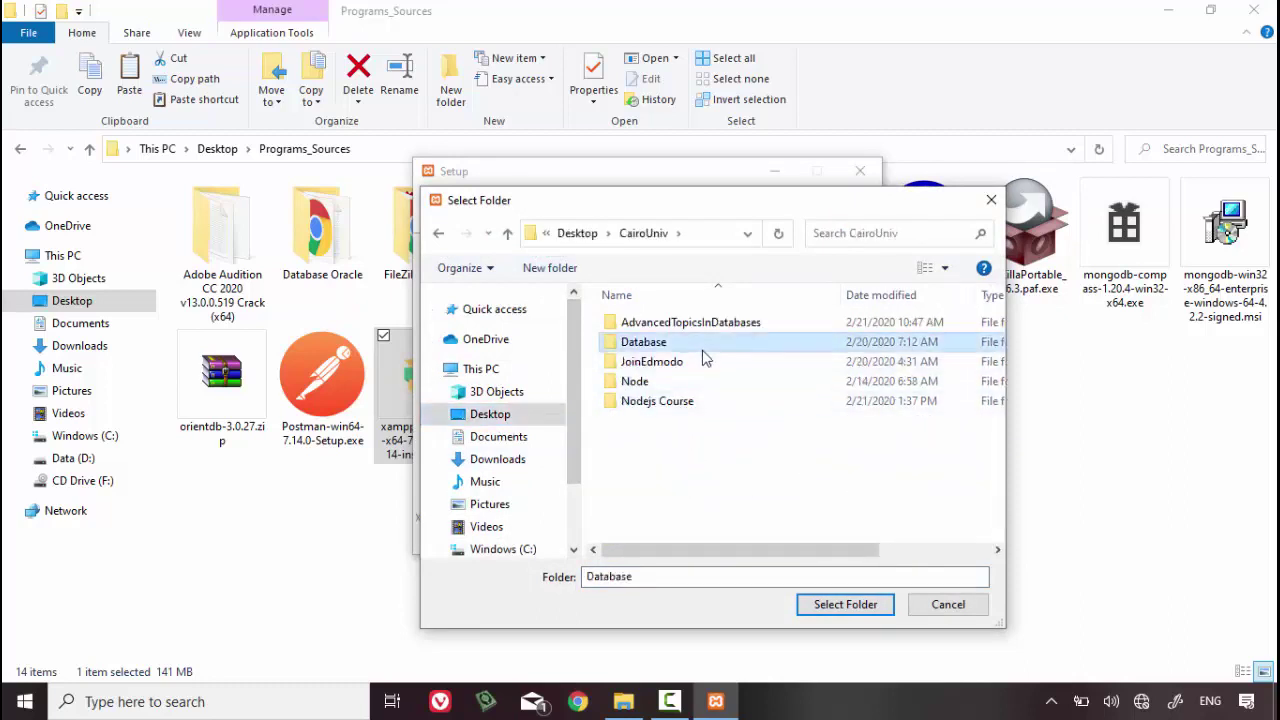
{"action": "double_click", "coordinate": [703, 346]}
Step: Create a new folder named PHPMyAdminSoft inside the Database folder
{"action": "left_click", "coordinate": [552, 270]}
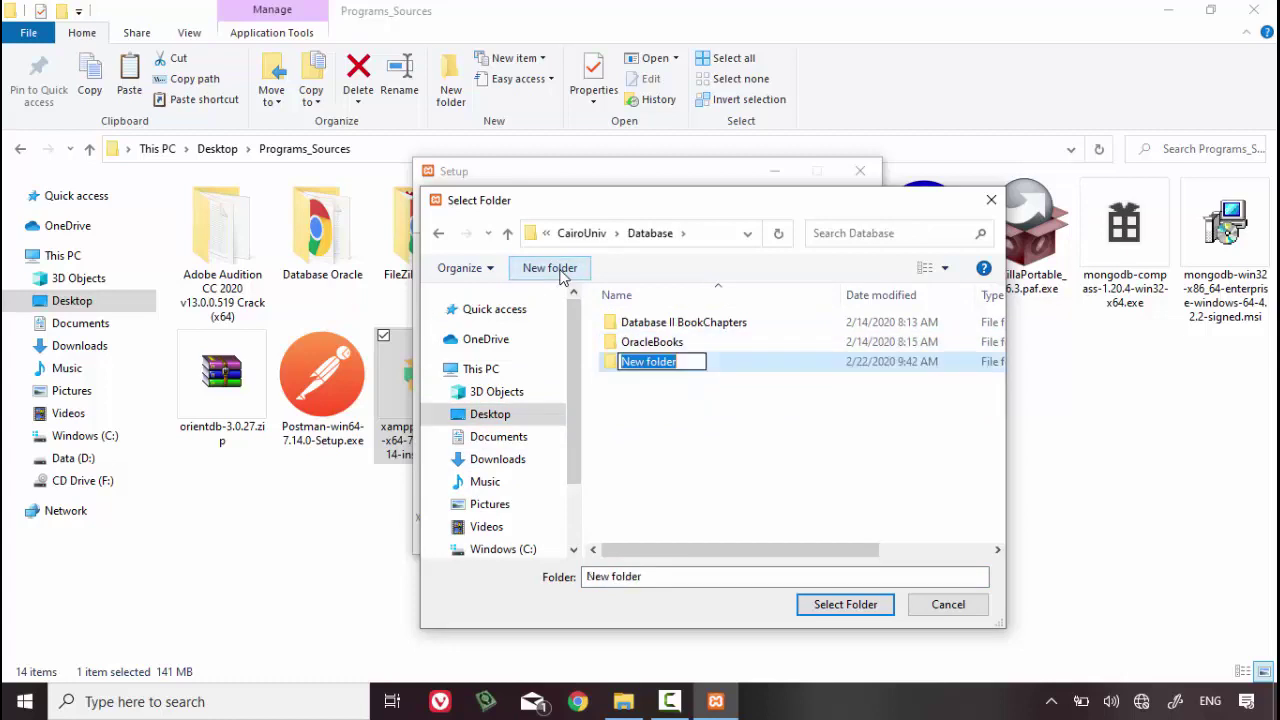
{"action": "type", "text": "PHP"}
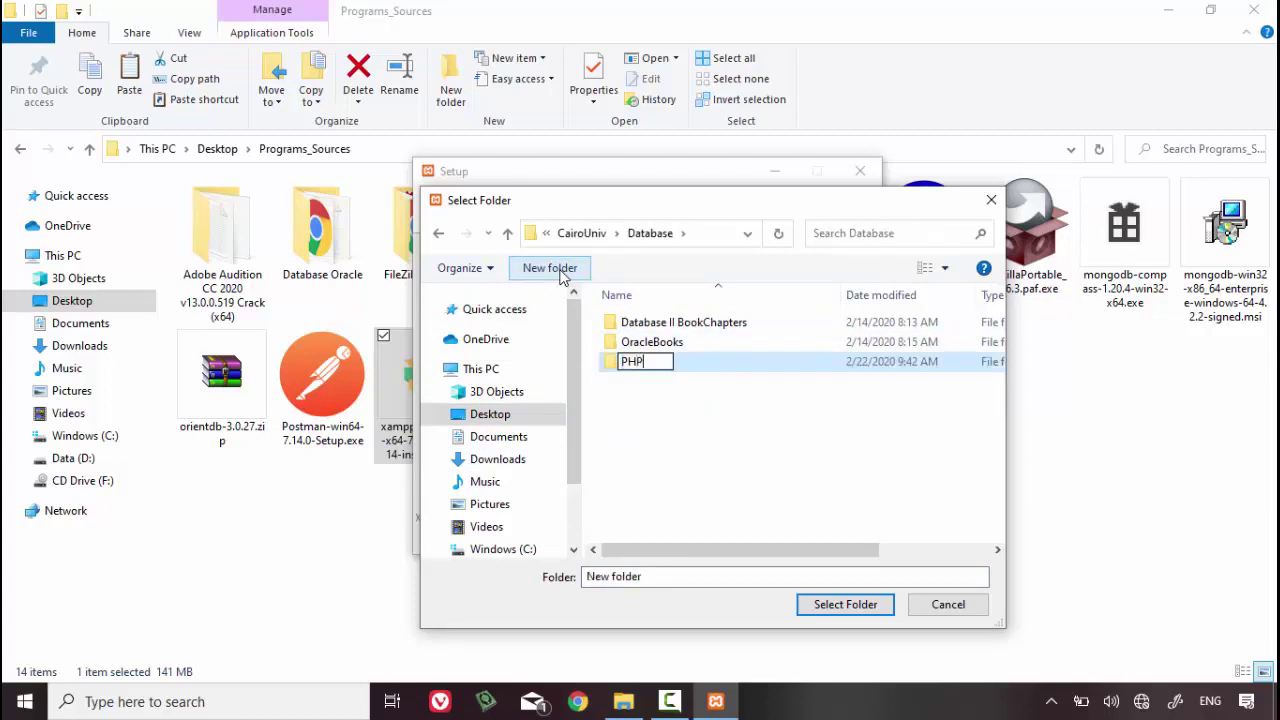
{"action": "type", "text": "MyAdmin"}
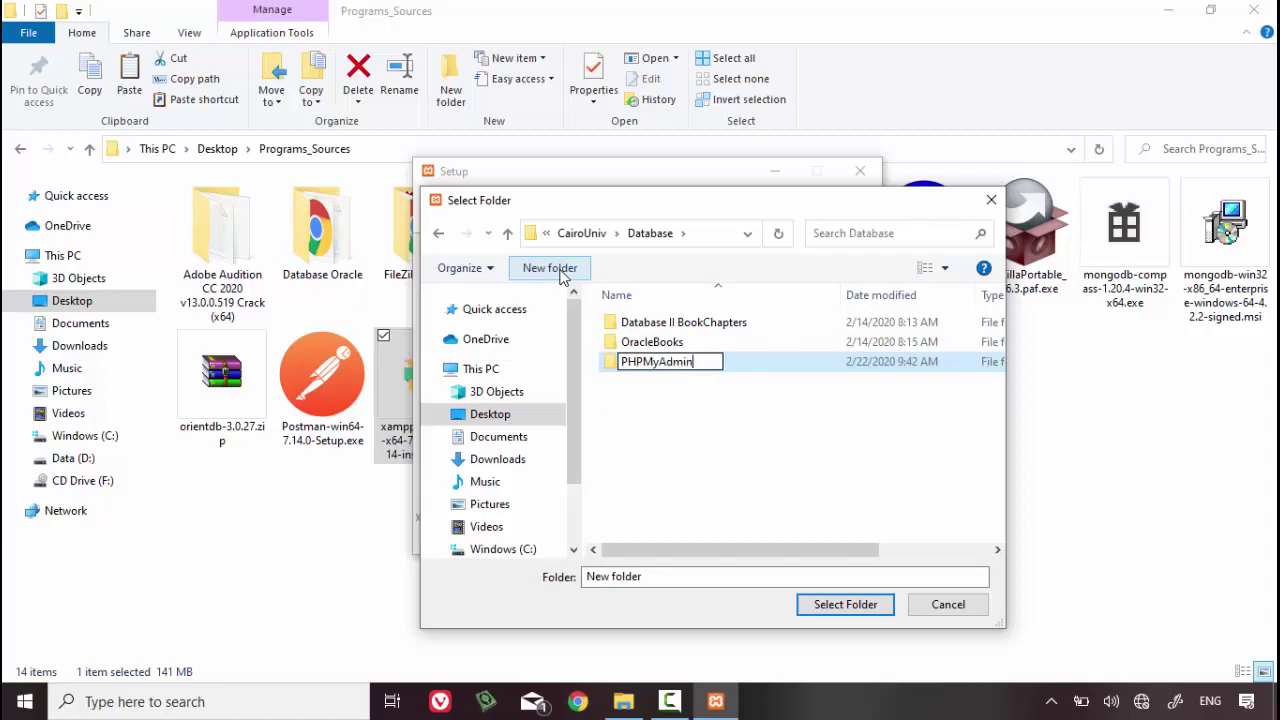
{"action": "type", "text": "ft"}
{"action": "key", "text": "Return"}
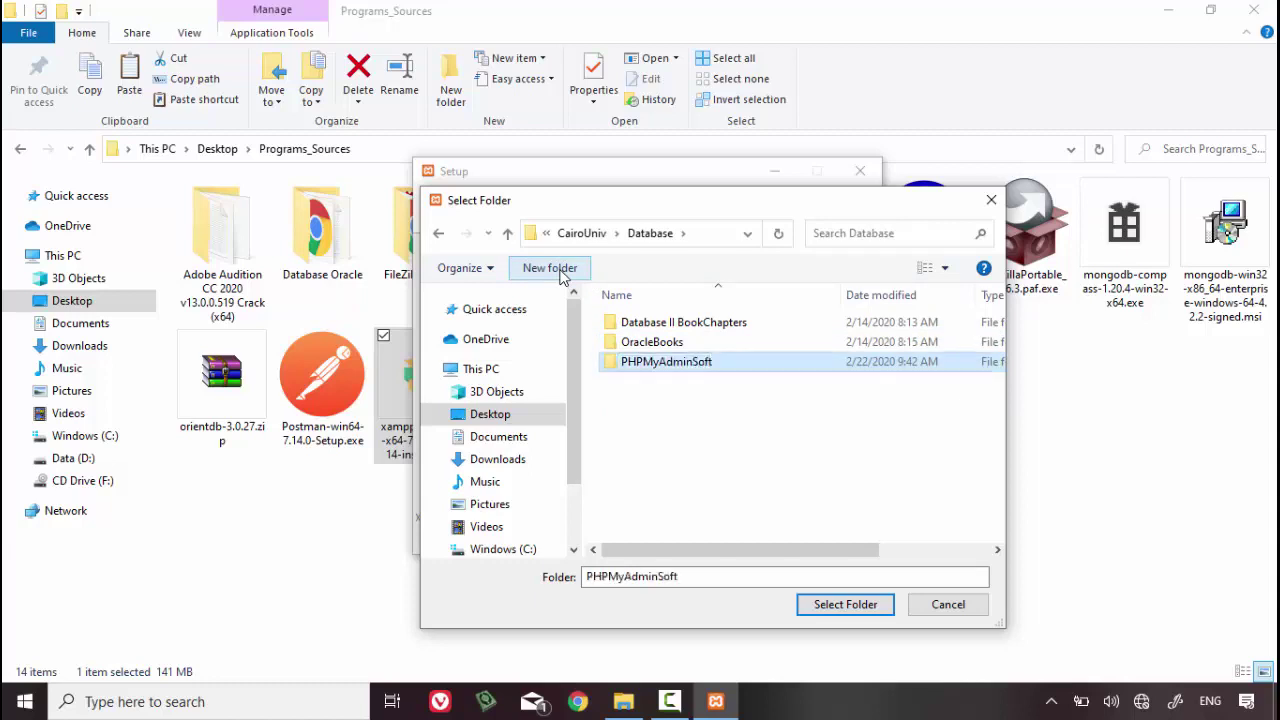
Step: Choose the PHPMyAdminSoft folder as the XAMPP installation folder and continue the setup
{"action": "double_click", "coordinate": [785, 367]}
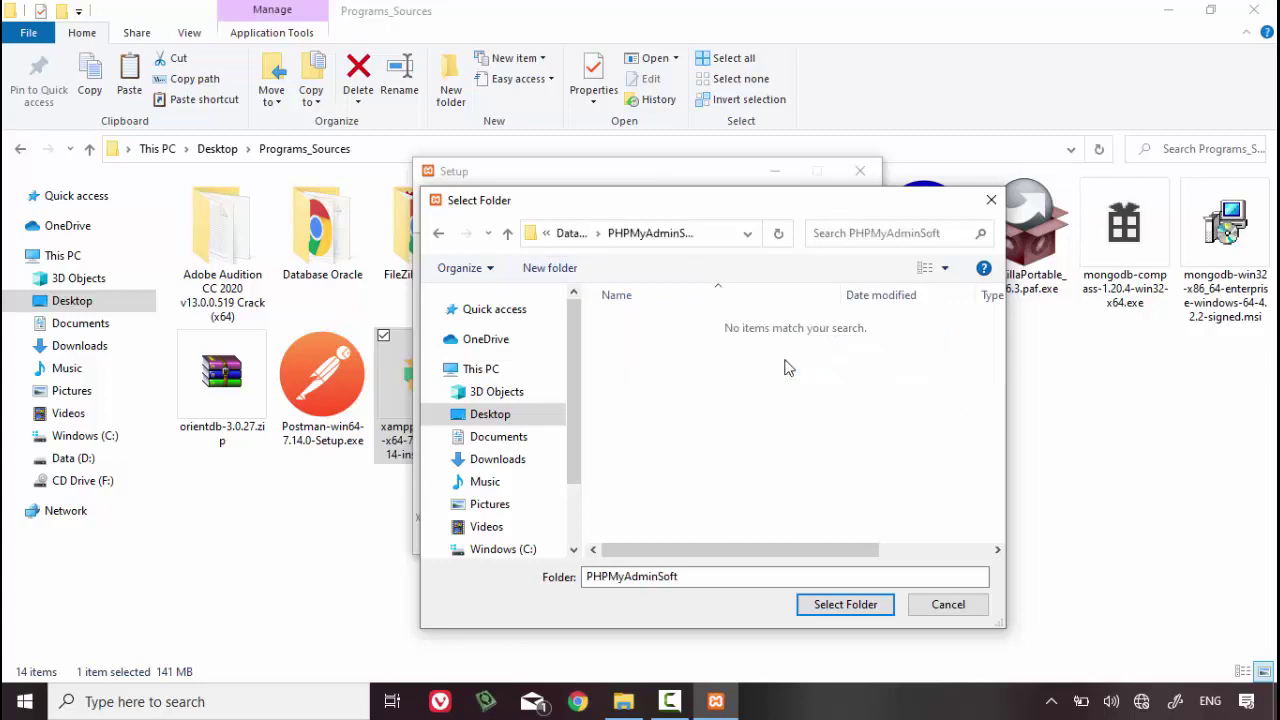
{"action": "left_click", "coordinate": [878, 601]}
{"action": "left_click", "coordinate": [766, 536]}
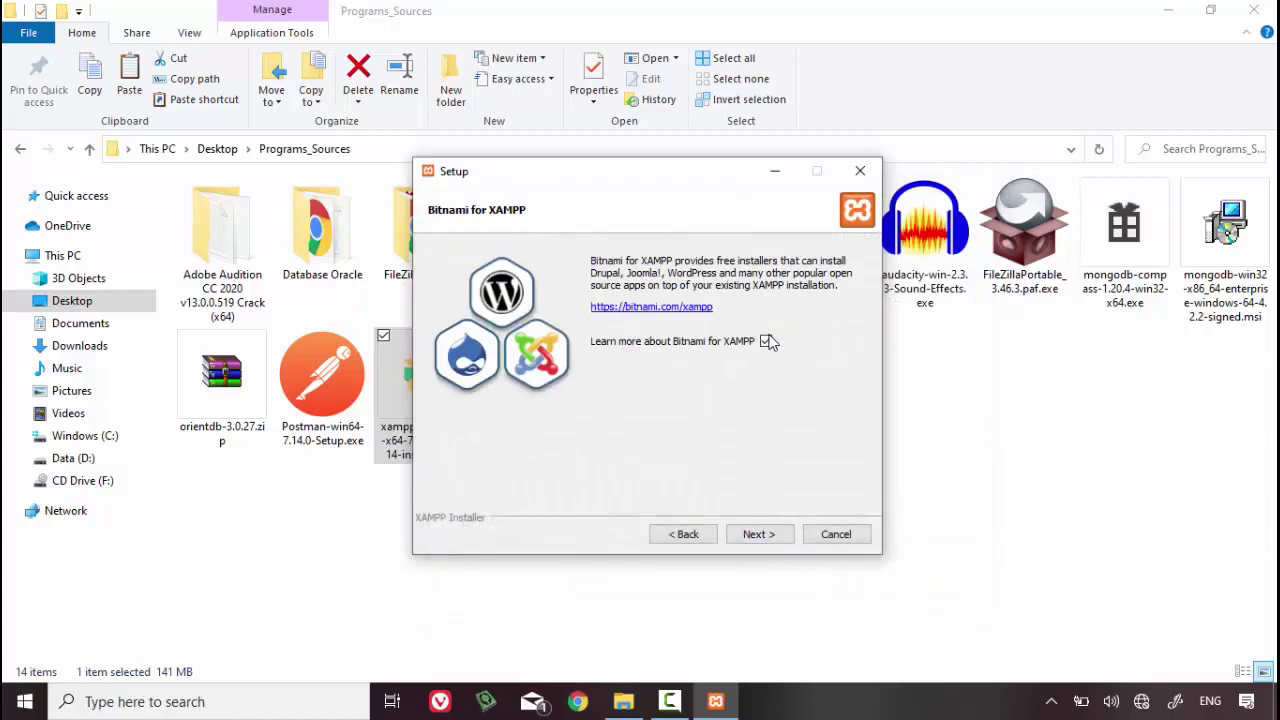
Step: Decline learning more about Bitnami for XAMPP and start the installation
{"action": "left_click", "coordinate": [766, 341]}
{"action": "left_click", "coordinate": [764, 536]}
{"action": "left_click", "coordinate": [767, 537]}
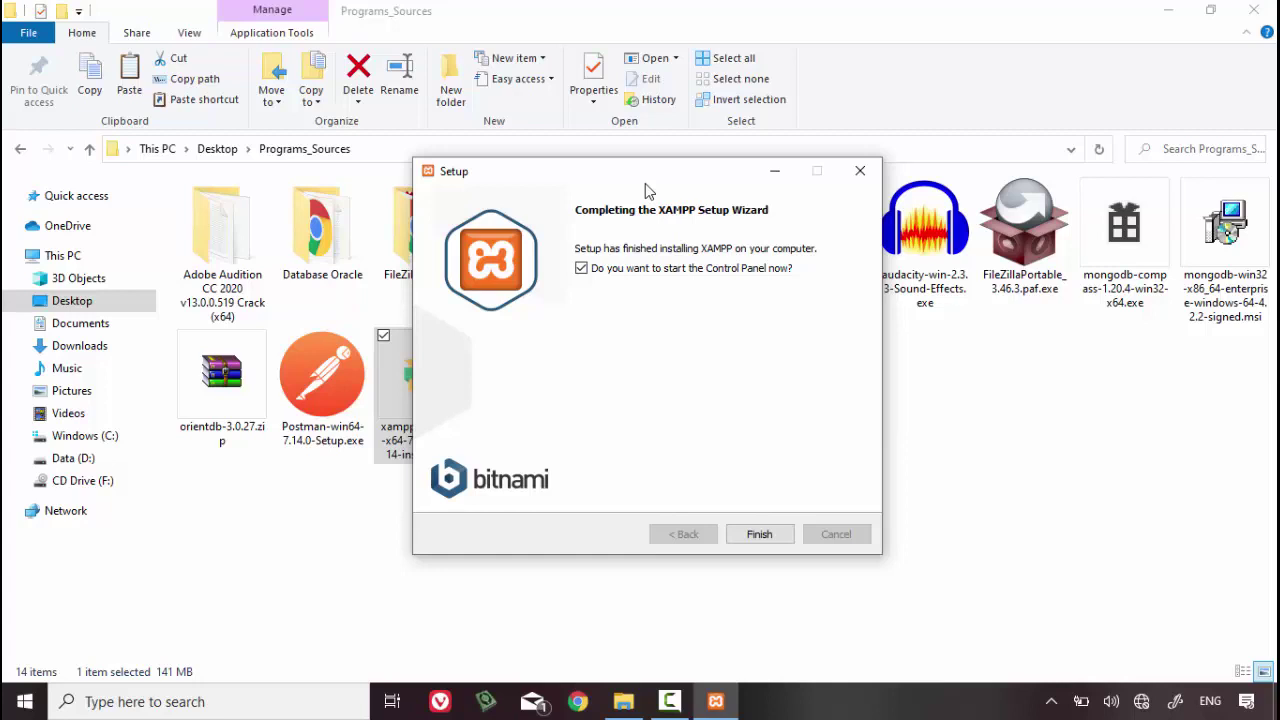
Step: Finish the setup with the Control Panel set to start, and save English as its language
{"action": "left_click", "coordinate": [777, 542]}
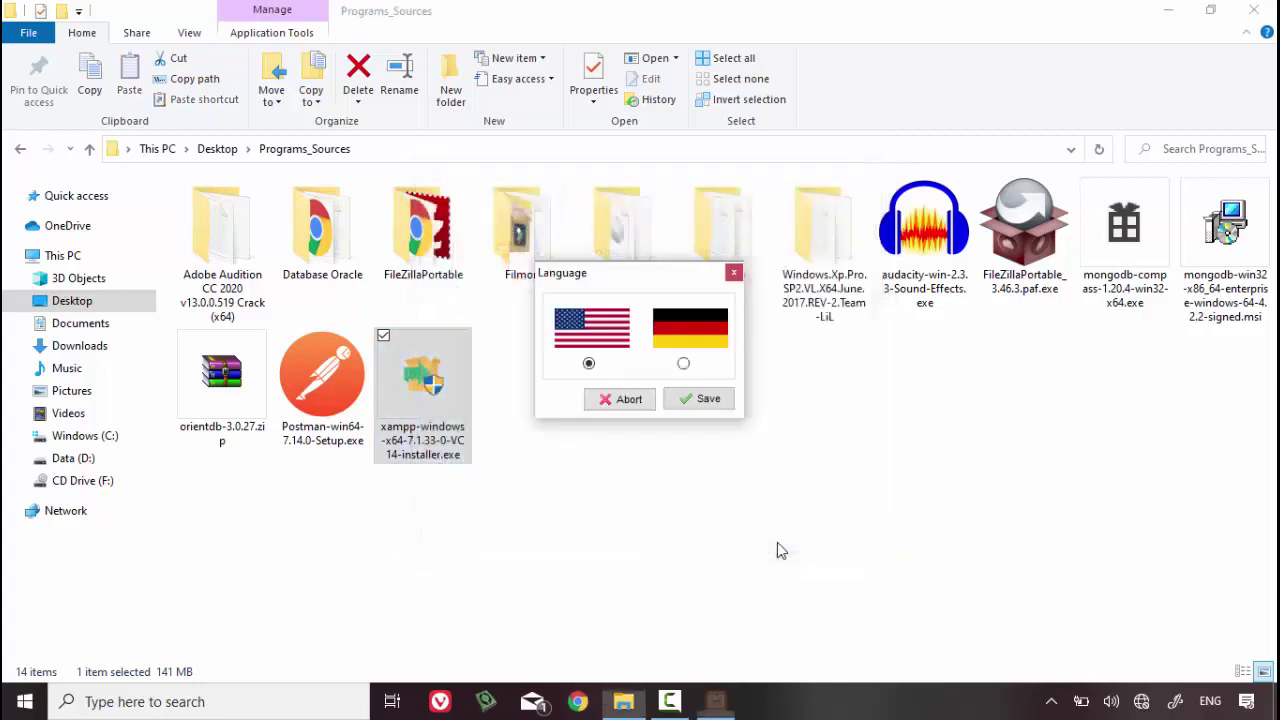
{"action": "left_click", "coordinate": [712, 412]}
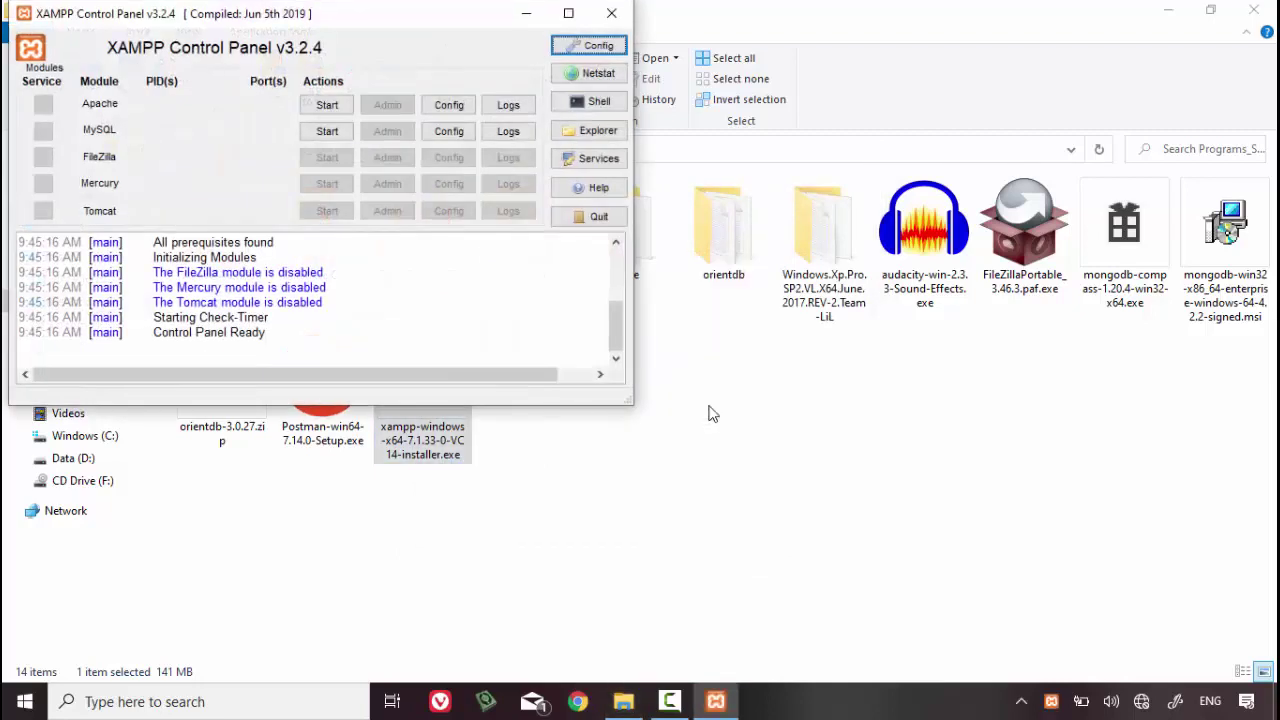
Step: Move the XAMPP Control Panel window towards the middle of the screen, and close it
{"action": "left_click_drag", "start_coordinate": [205, 14], "coordinate": [477, 121]}
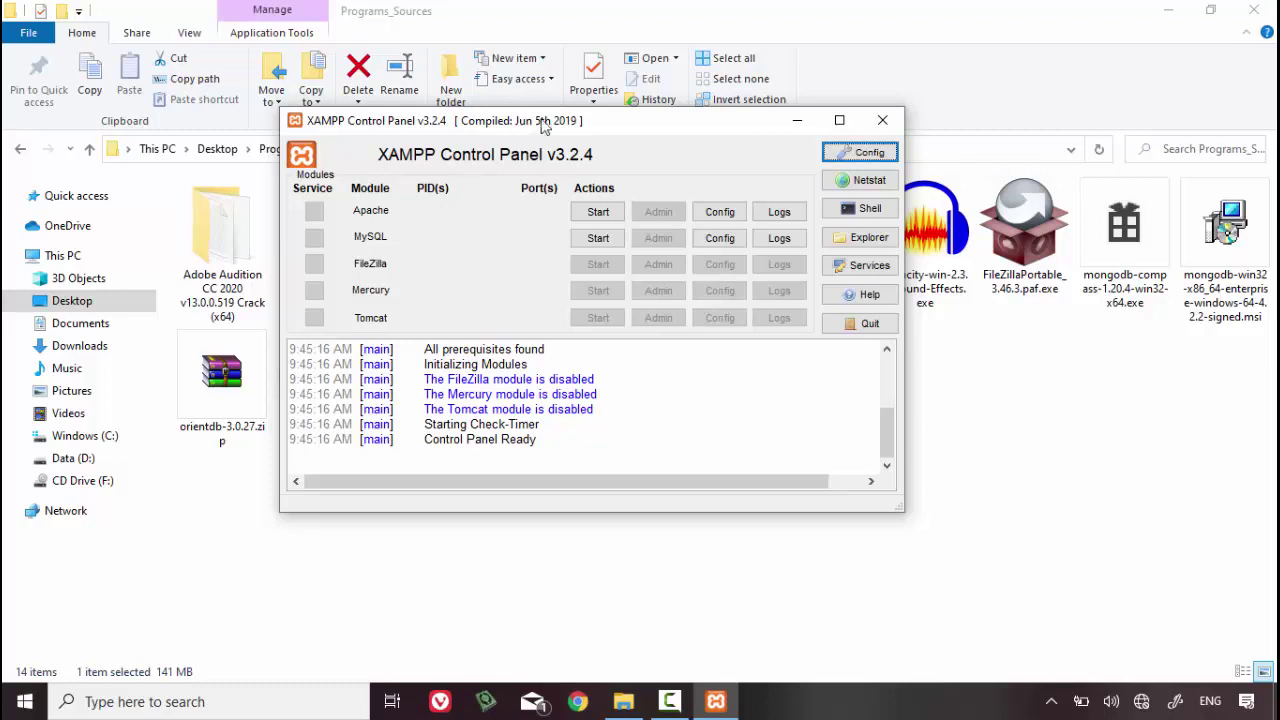
{"action": "left_click_drag", "start_coordinate": [545, 120], "coordinate": [683, 132]}
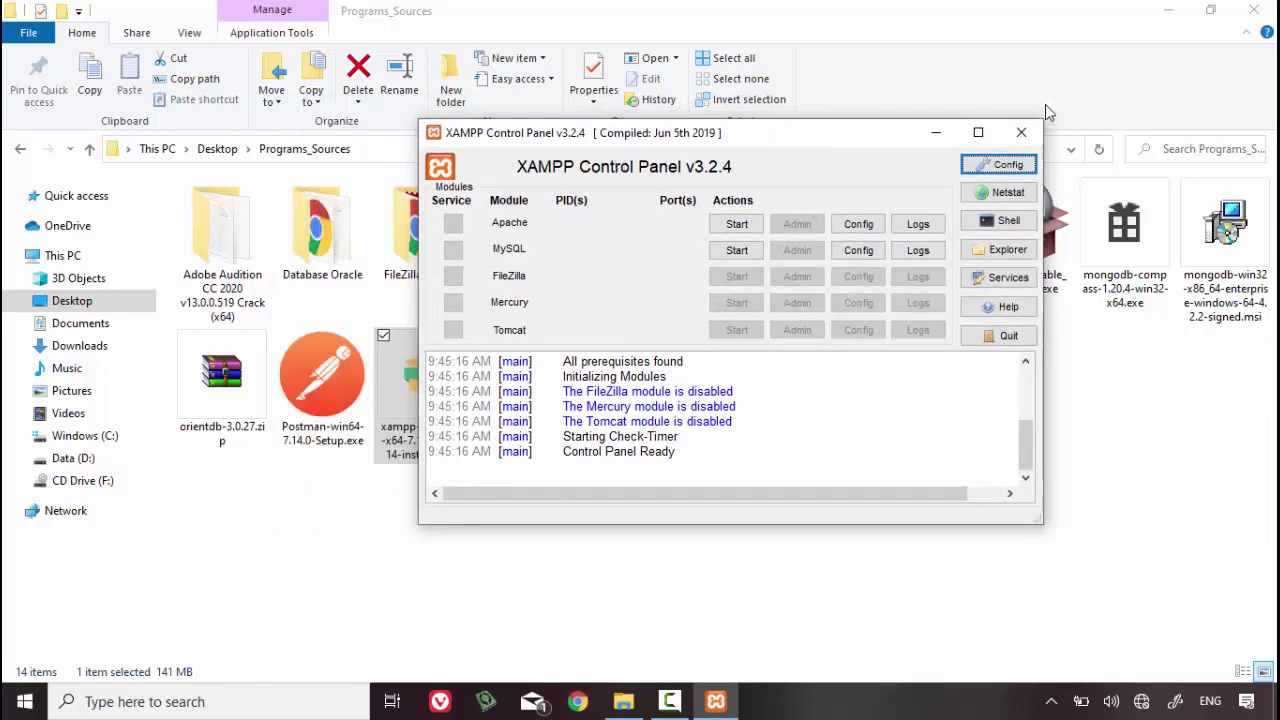
{"action": "left_click", "coordinate": [1023, 132]}
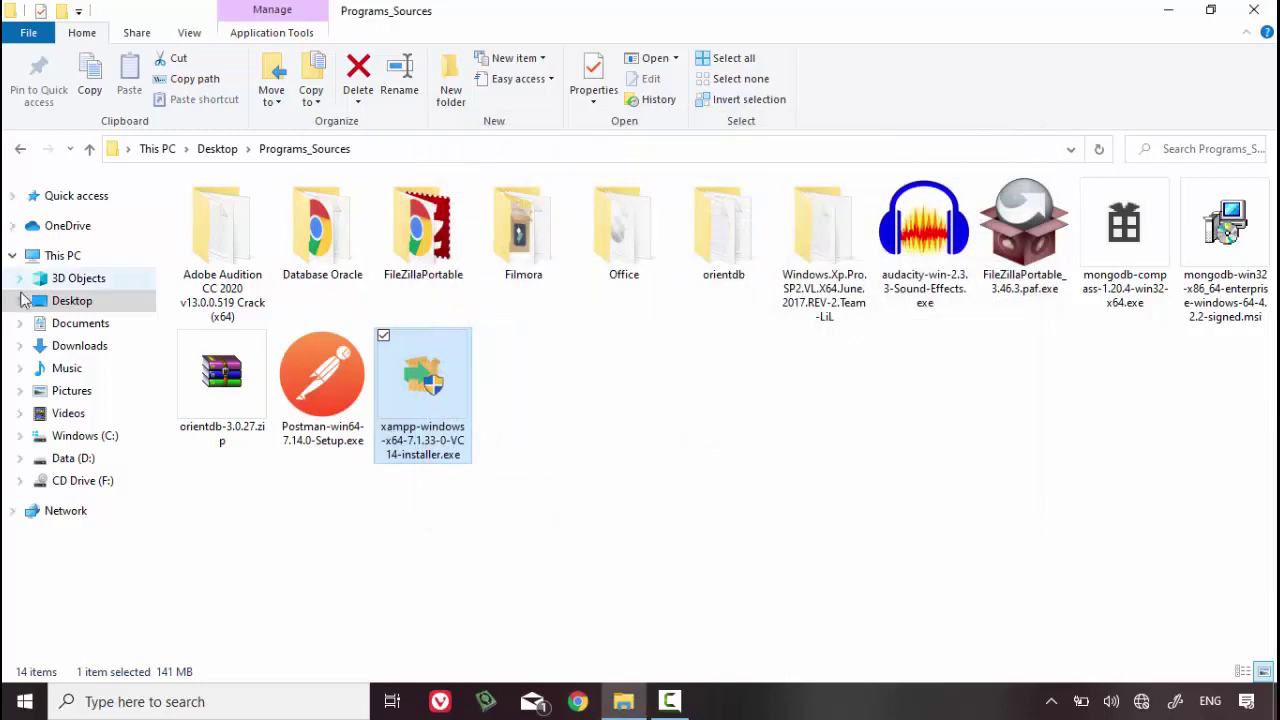
Step: Open the PHPMyAdminSoft folder under Desktop > CairoUniv > Database and look through the installed XAMPP files
{"action": "left_click", "coordinate": [47, 305]}
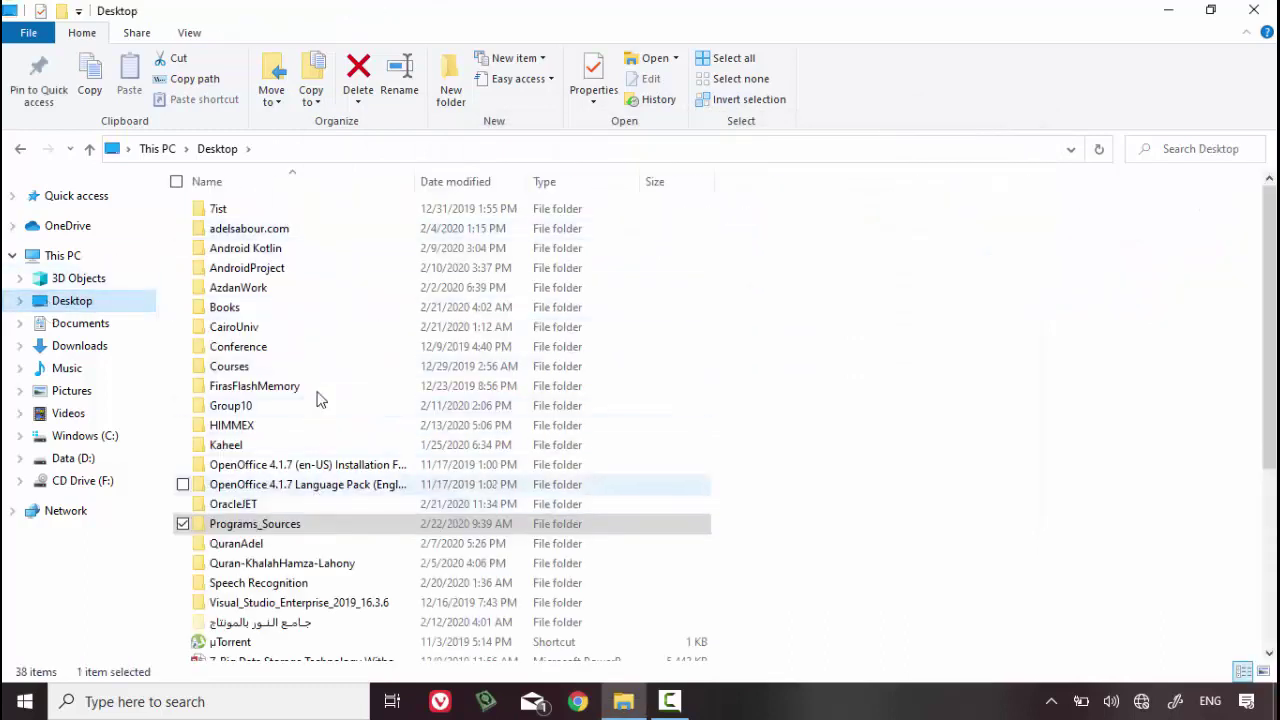
{"action": "double_click", "coordinate": [316, 328]}
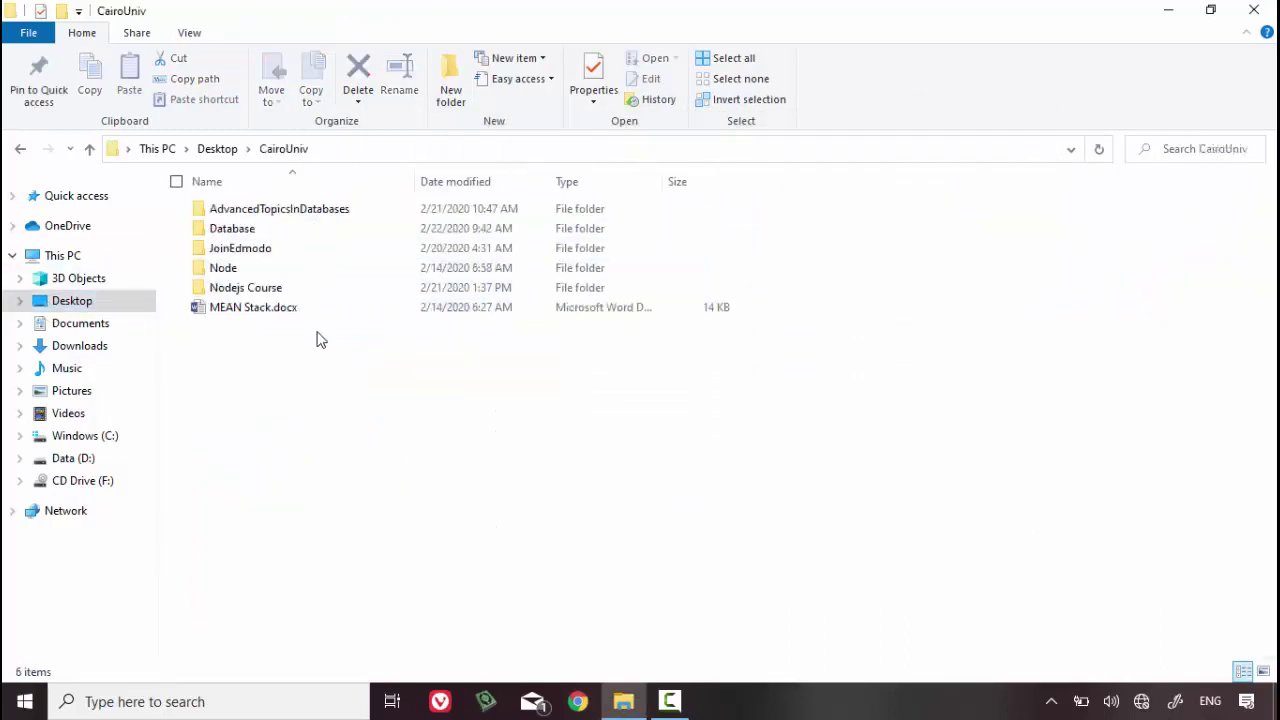
{"action": "double_click", "coordinate": [332, 229]}
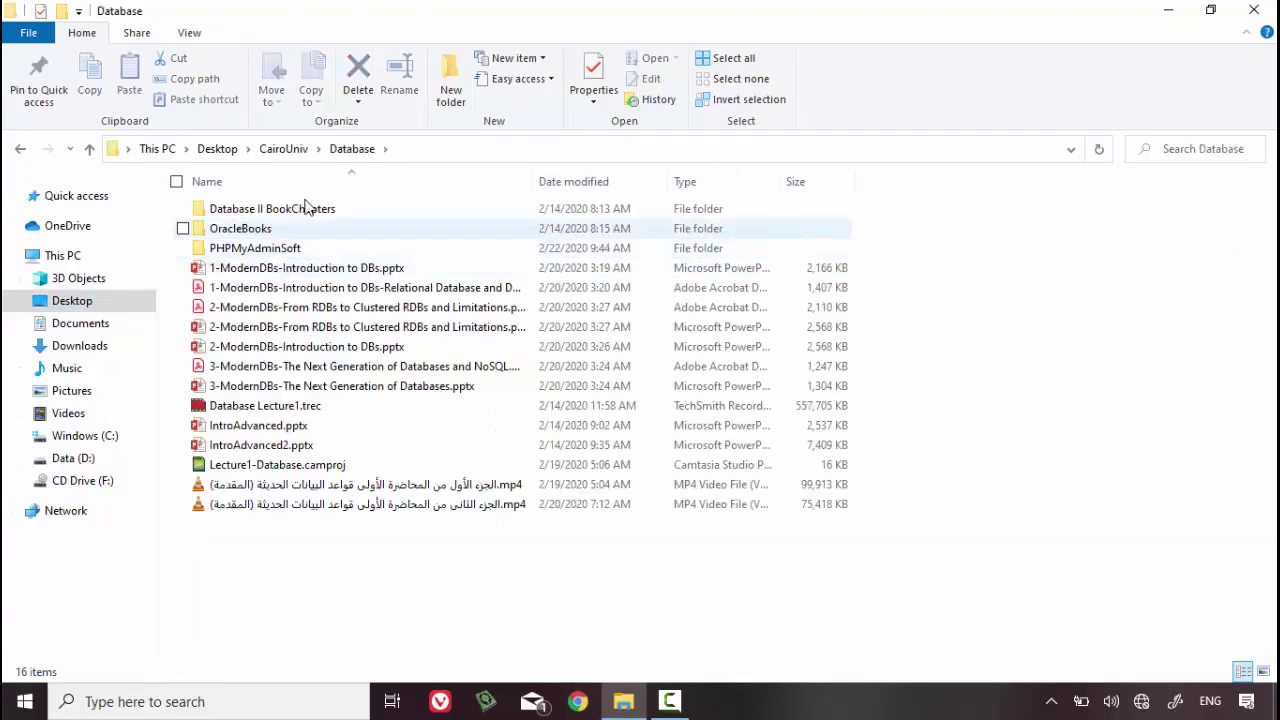
{"action": "double_click", "coordinate": [298, 252]}
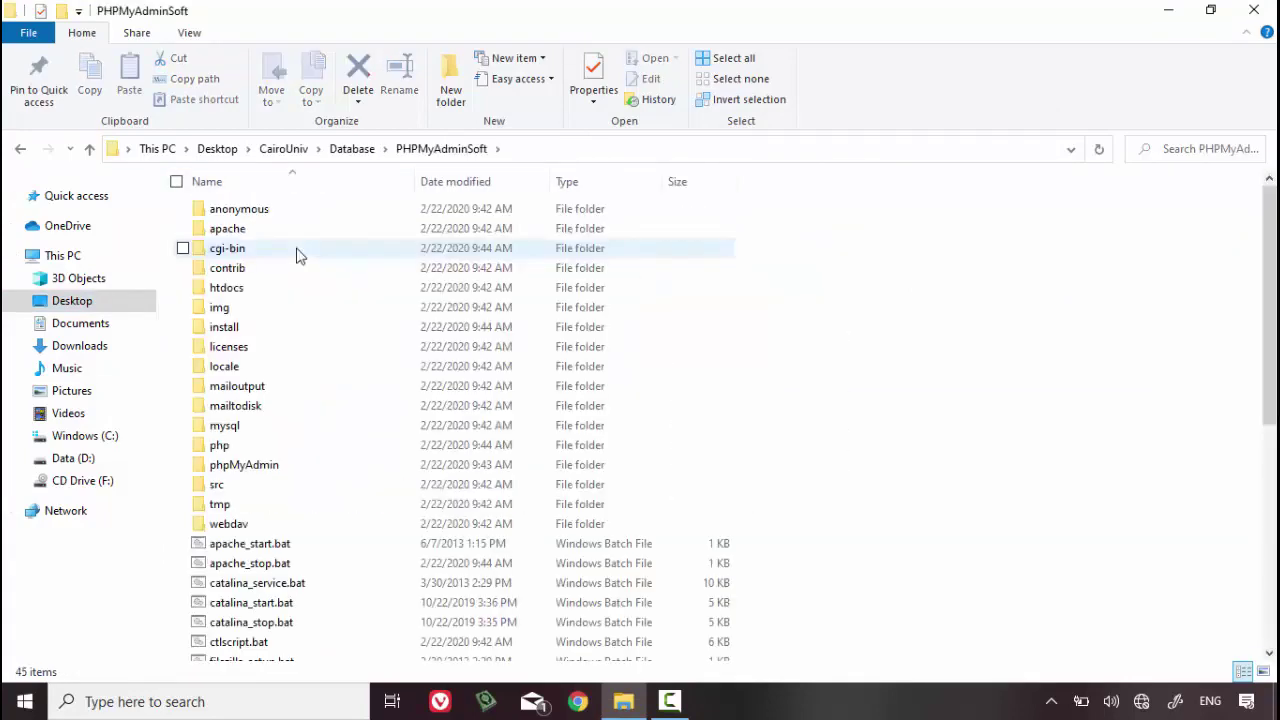
{"action": "scroll", "coordinate": [297, 255], "scroll_direction": "down", "scroll_amount": 7}
{"action": "scroll", "coordinate": [297, 255], "scroll_direction": "up", "scroll_amount": 7}
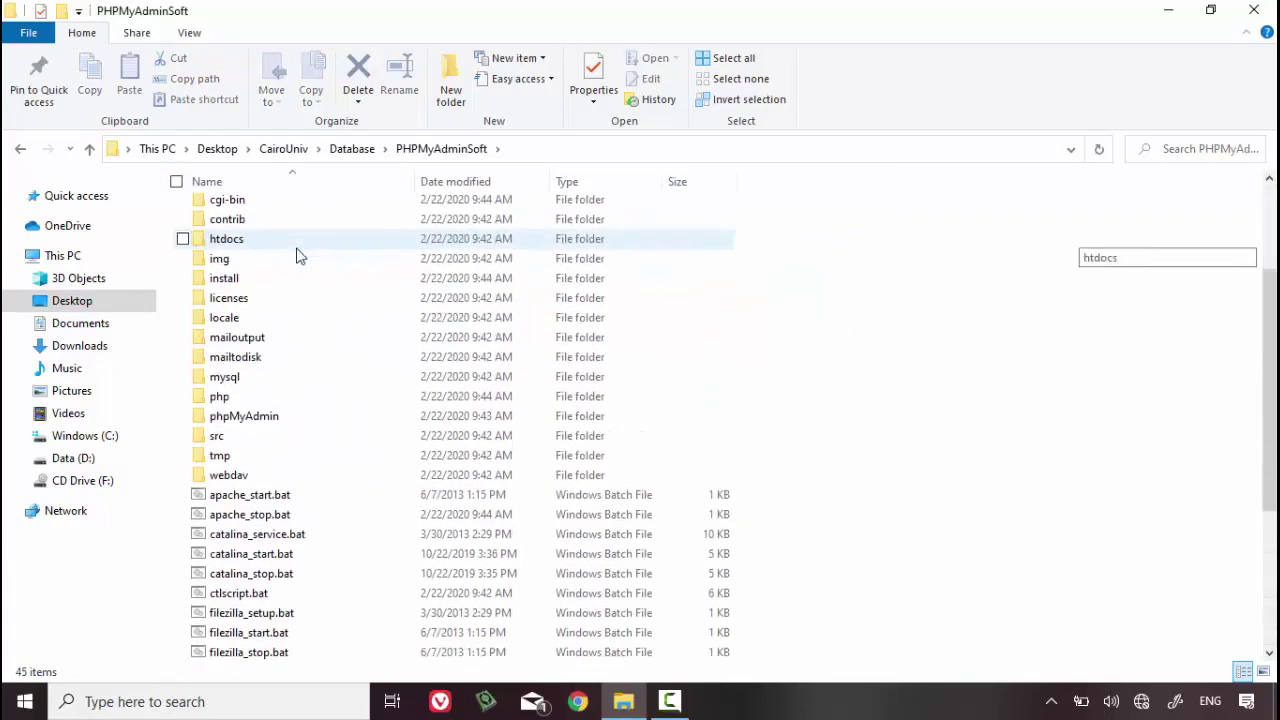
{"action": "scroll", "coordinate": [383, 337], "scroll_direction": "down", "scroll_amount": 7}
{"action": "scroll", "coordinate": [383, 337], "scroll_direction": "down", "scroll_amount": 1}
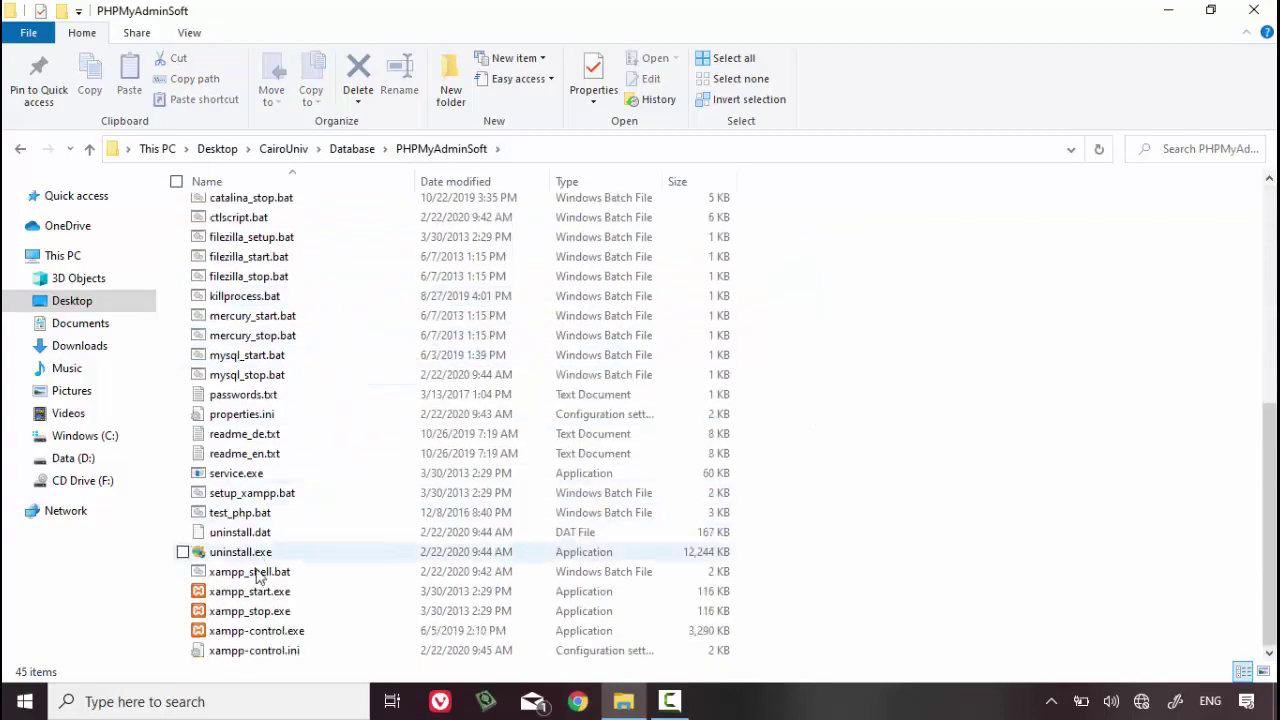
Step: Start the MySQL module from xampp-control.exe and allow mysqld.exe firewall access on private and public networks
{"action": "double_click", "coordinate": [297, 636]}
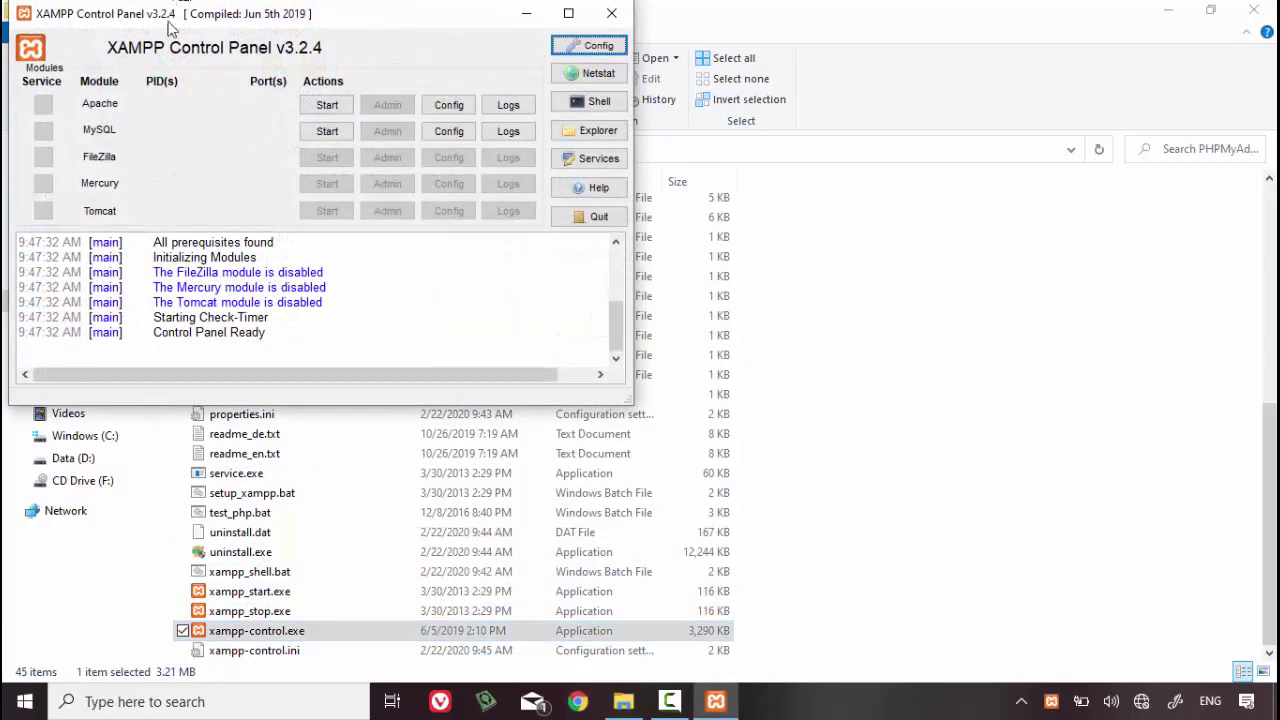
{"action": "left_click_drag", "start_coordinate": [183, 24], "coordinate": [728, 175]}
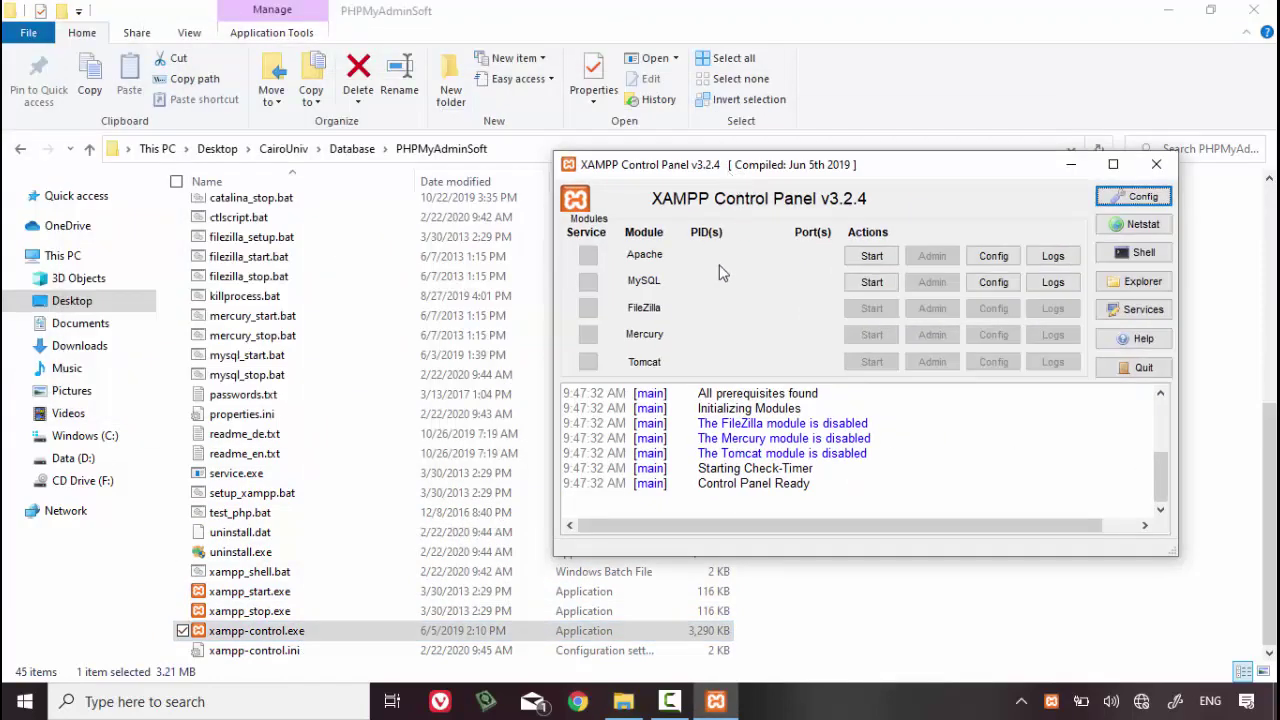
{"action": "left_click", "coordinate": [870, 283]}
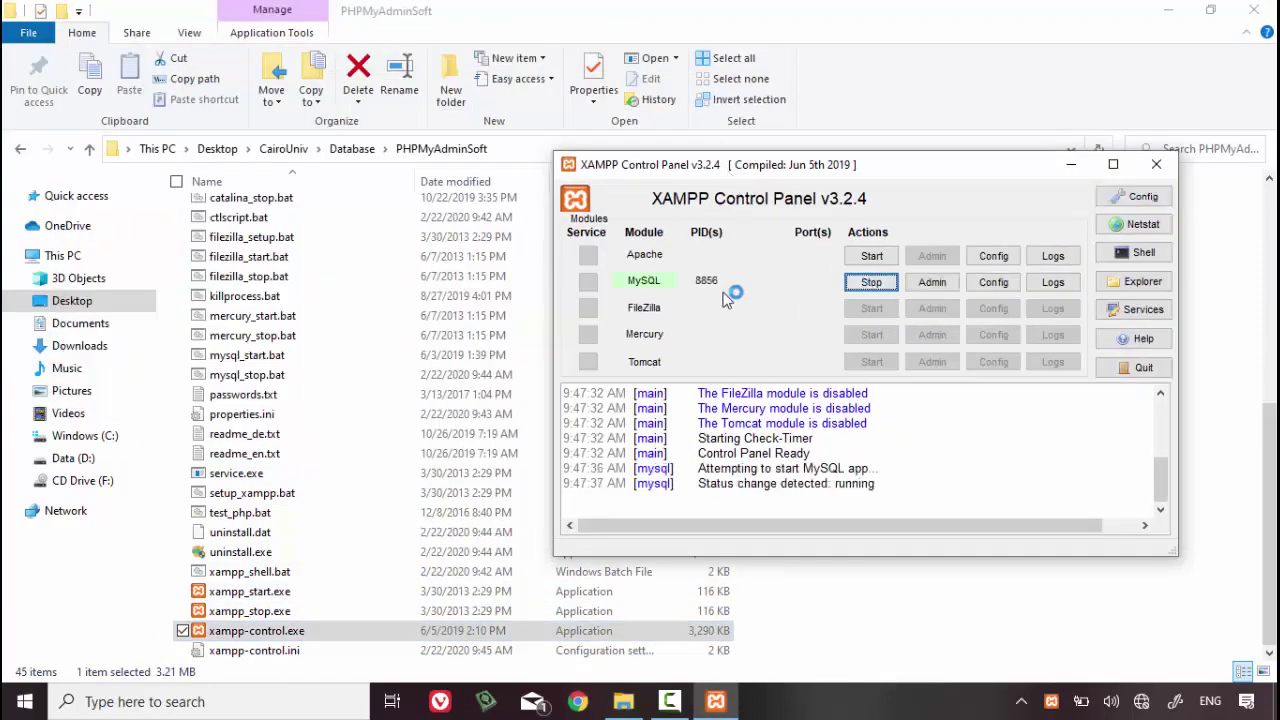
{"action": "left_click", "coordinate": [592, 401]}
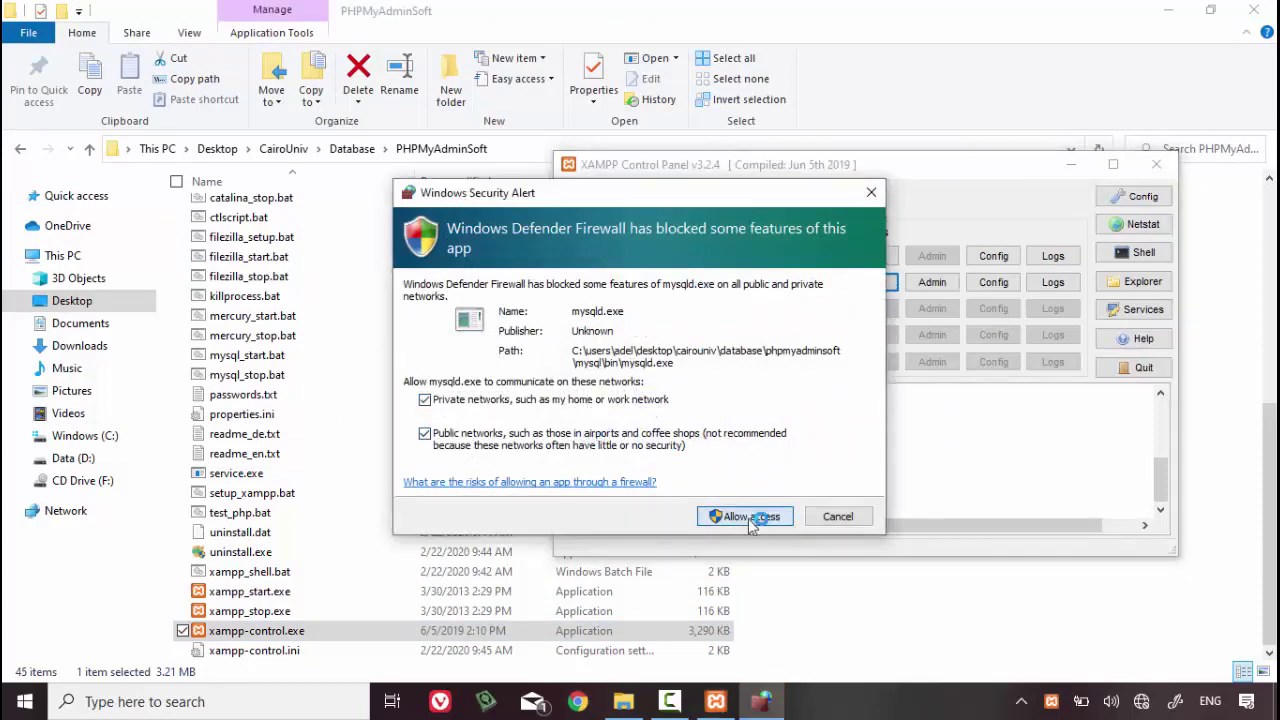
{"action": "left_click", "coordinate": [750, 517]}
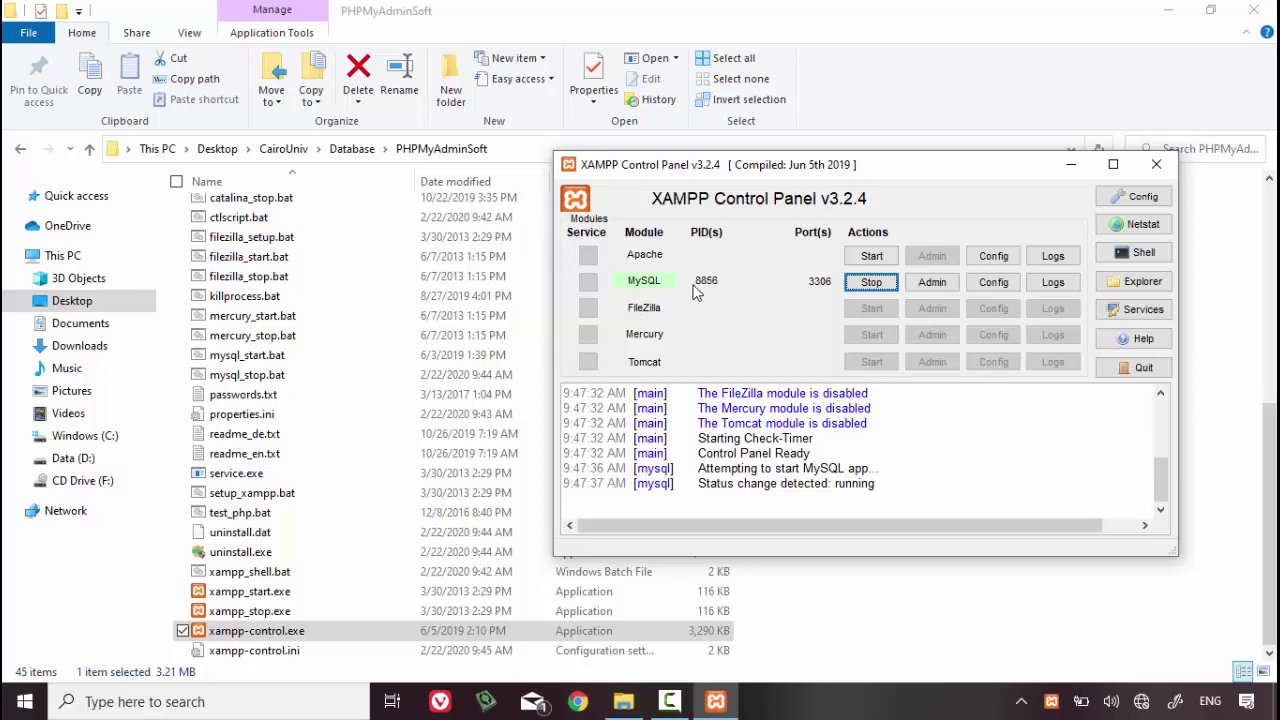
Step: Open the mysql\bin folder inside PHPMyAdminSoft and find the MySQL executables in it
{"action": "scroll", "coordinate": [294, 316], "scroll_direction": "up", "scroll_amount": 7}
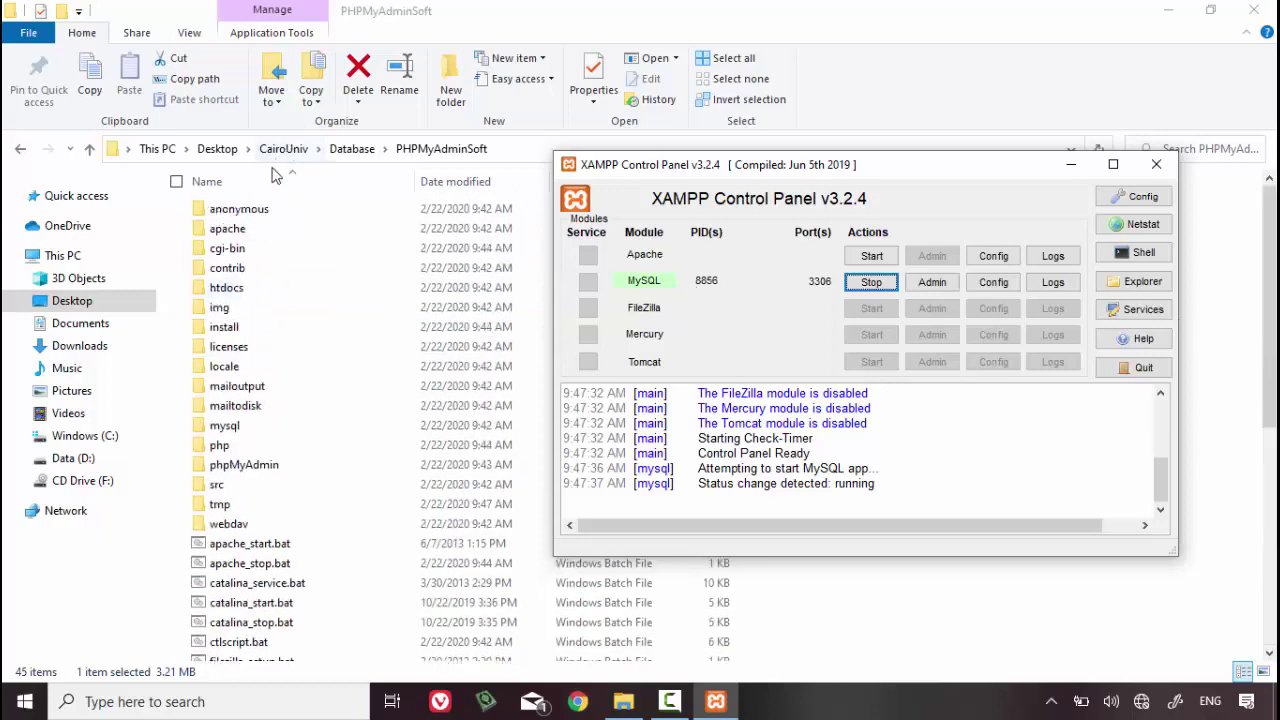
{"action": "left_click", "coordinate": [266, 435]}
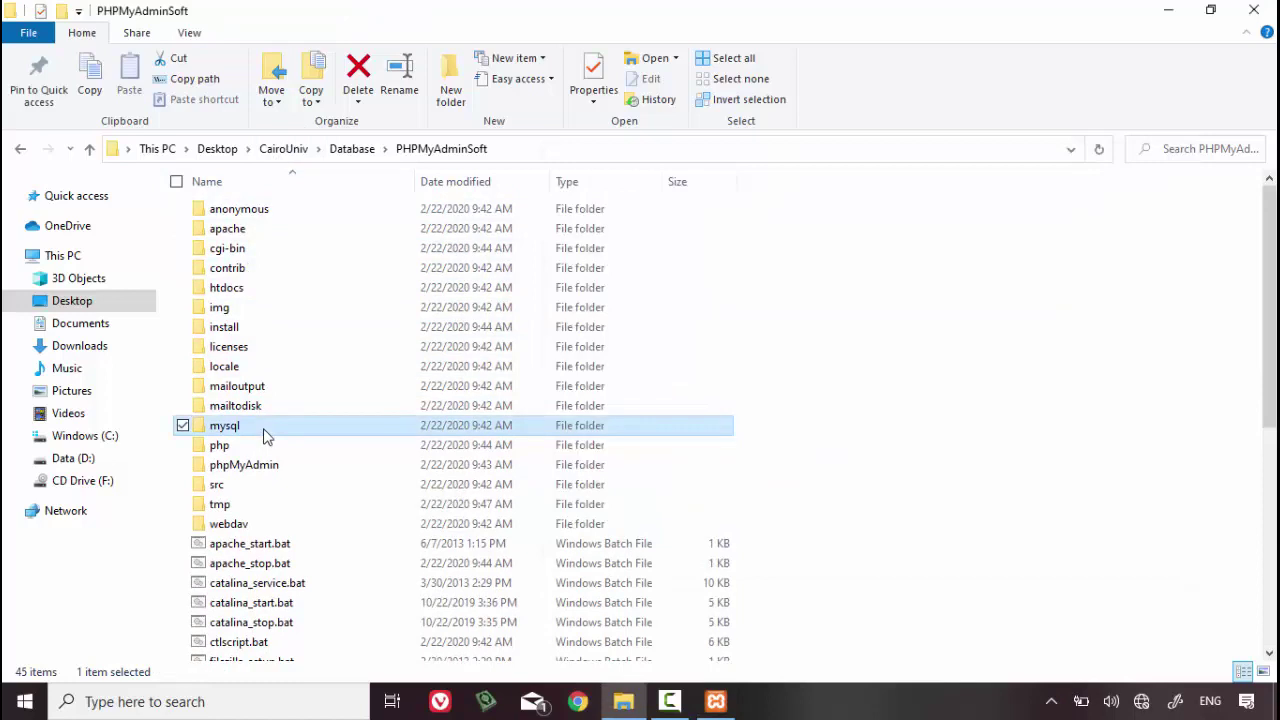
{"action": "double_click", "coordinate": [266, 435]}
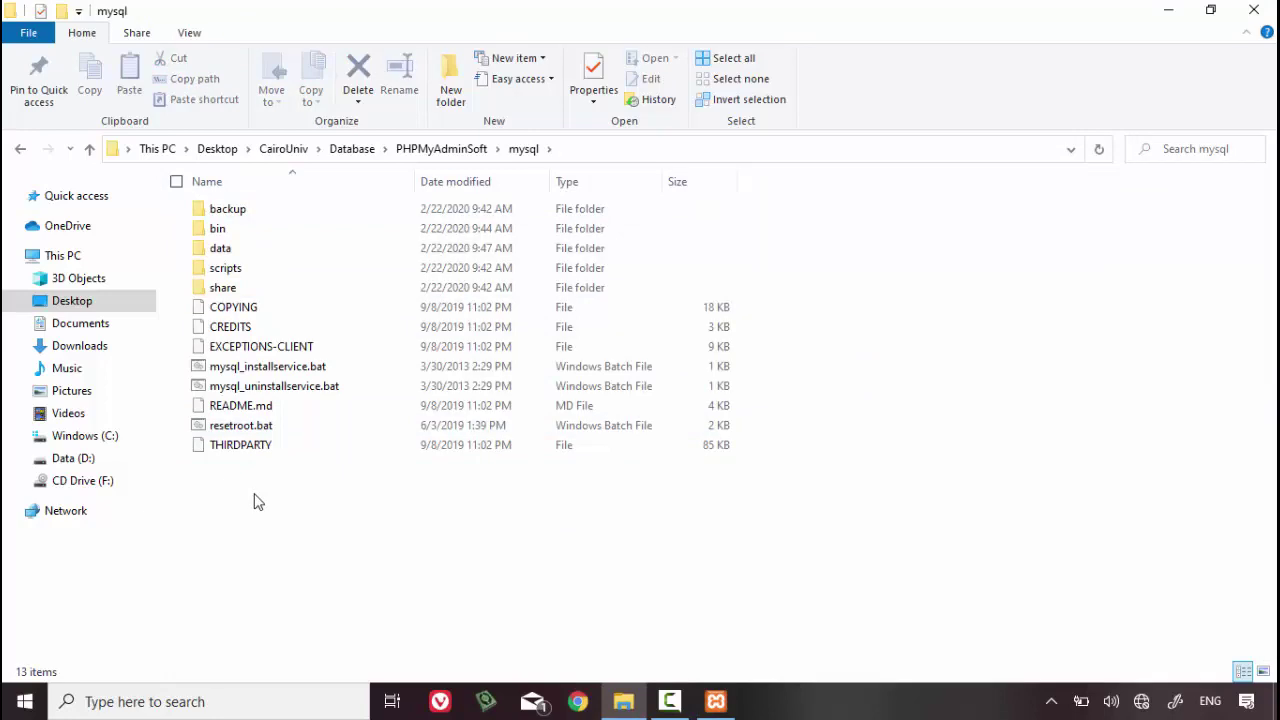
{"action": "double_click", "coordinate": [278, 234]}
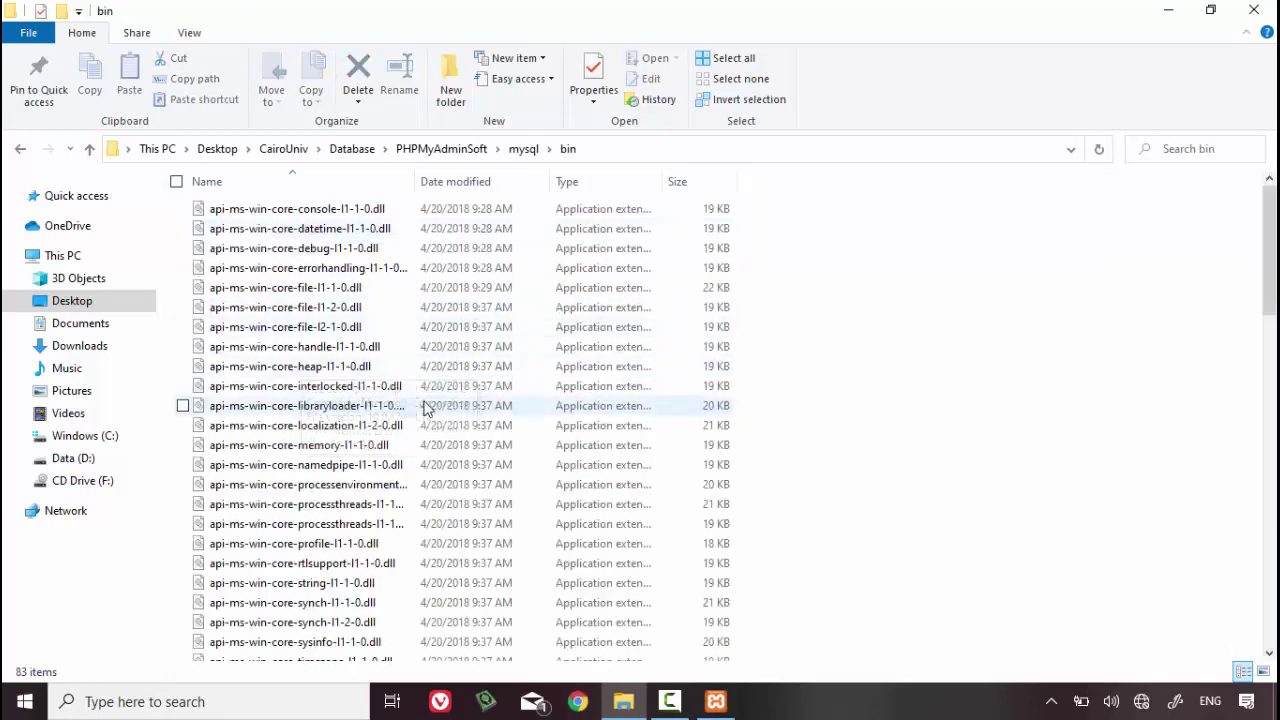
{"action": "scroll", "coordinate": [423, 406], "scroll_direction": "down", "scroll_amount": 15}
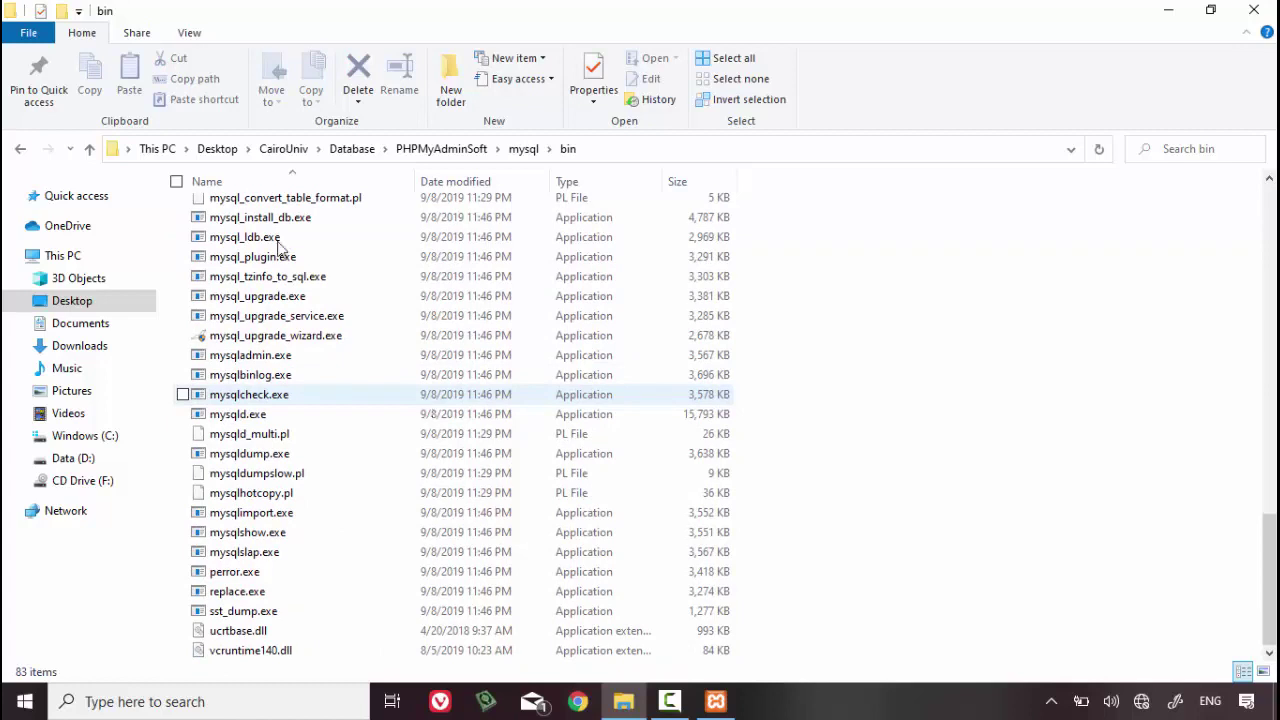
Step: Open Windows PowerShell in the bin folder and write mysql -u root at its prompt without running it
{"action": "left_click", "coordinate": [28, 33]}
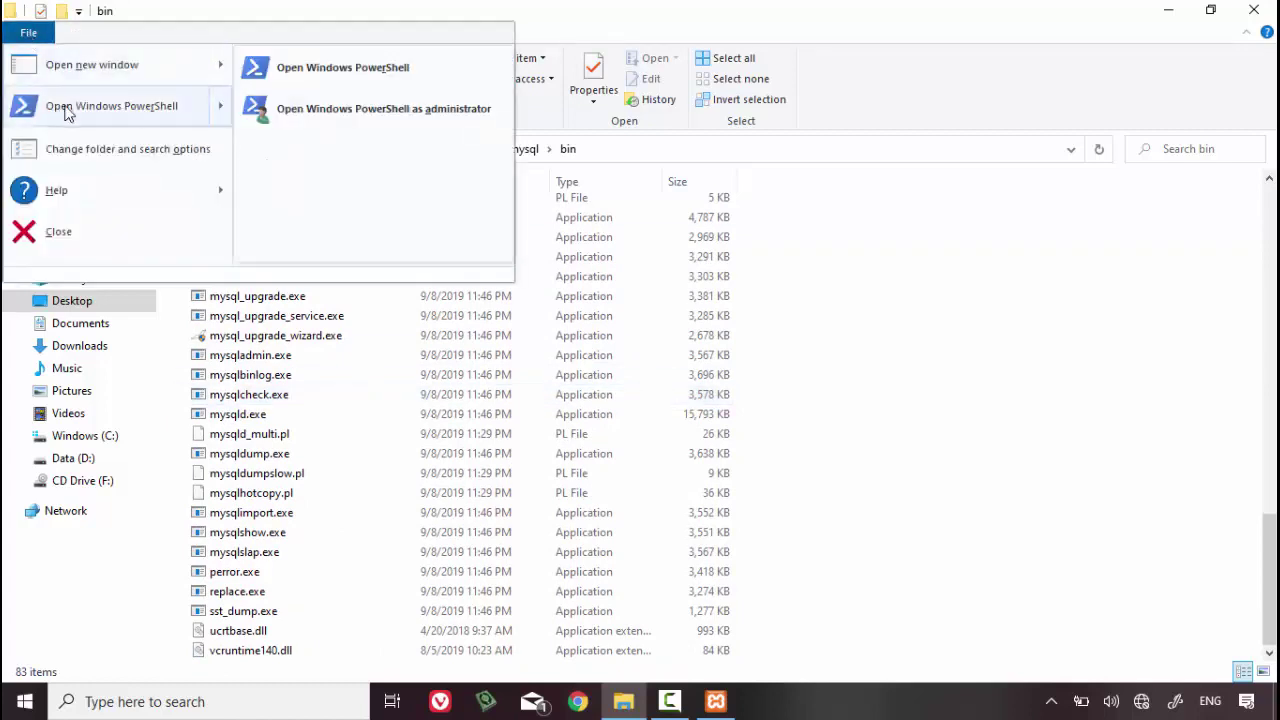
{"action": "left_click", "coordinate": [64, 108]}
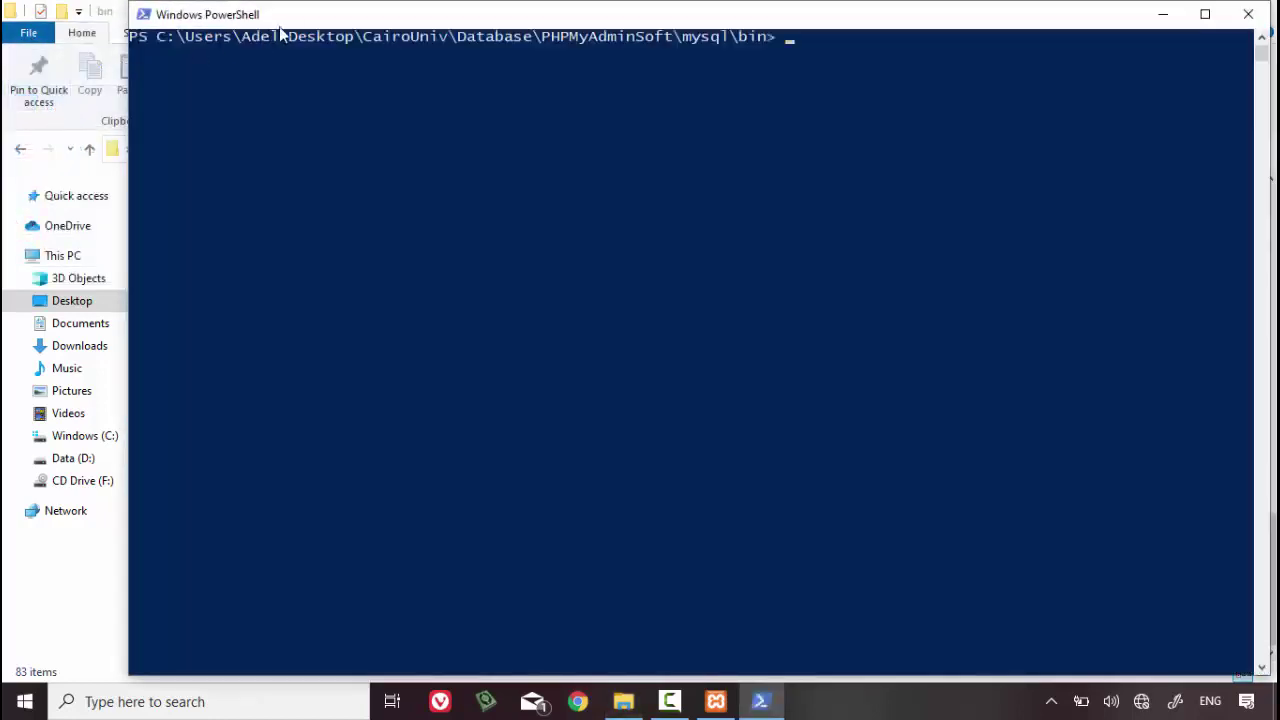
{"action": "left_click_drag", "start_coordinate": [347, 8], "coordinate": [306, 304]}
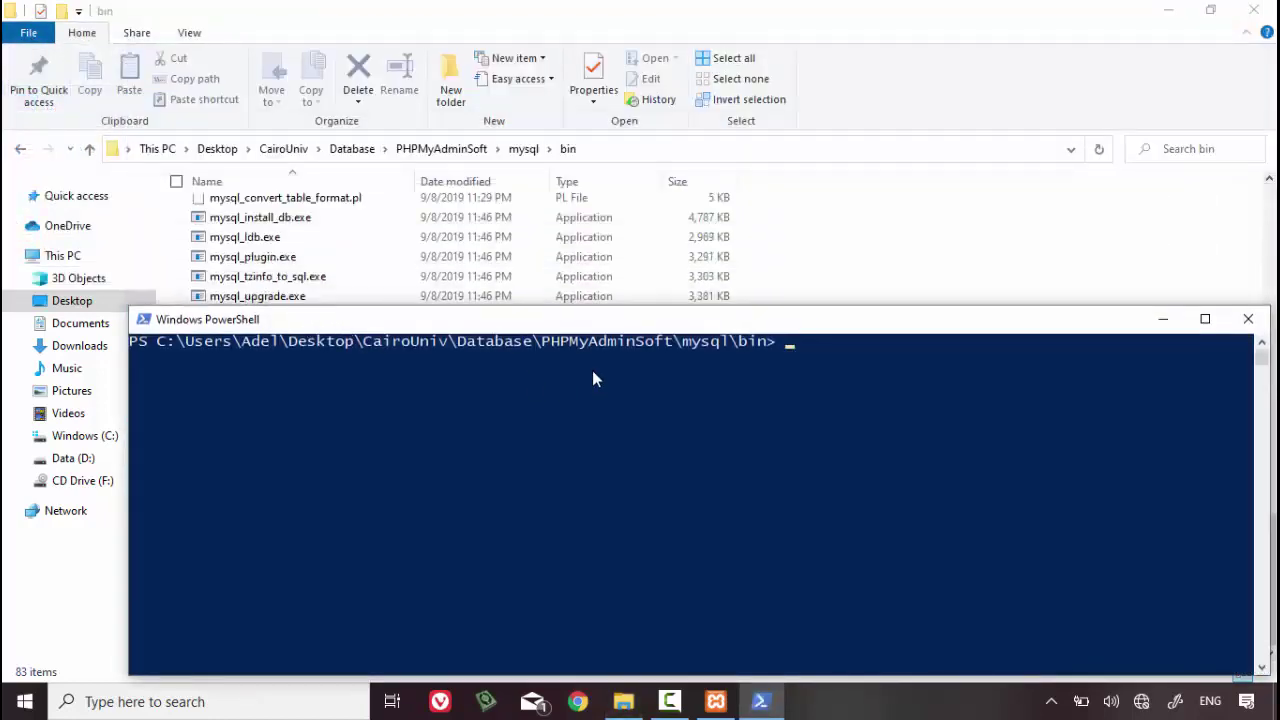
{"action": "type", "text": "mysql"}
{"action": "type", "text": "-u root"}
Step: Copy the bin folder path from the PowerShell prompt and open Command Prompt
{"action": "left_click_drag", "start_coordinate": [771, 340], "coordinate": [163, 330]}
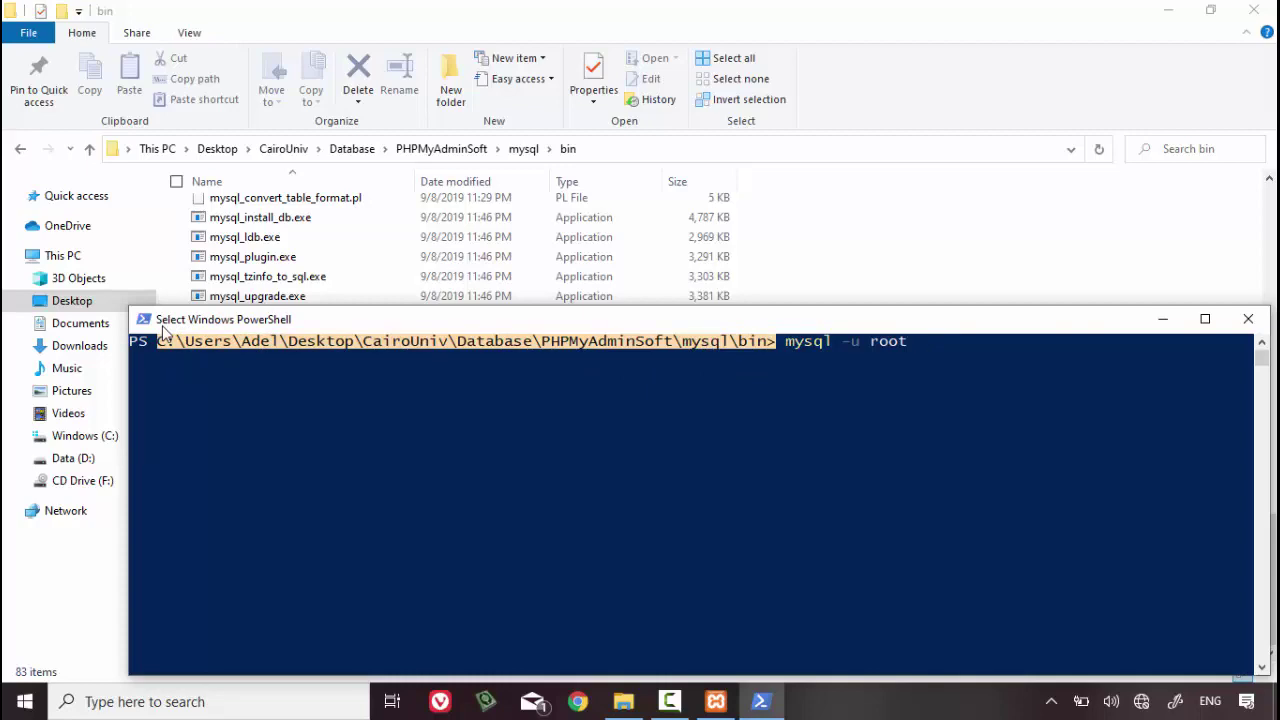
{"action": "right_click", "coordinate": [163, 330]}
{"action": "left_click", "coordinate": [25, 701]}
{"action": "type", "text": "cmd"}
{"action": "key", "text": "Return"}
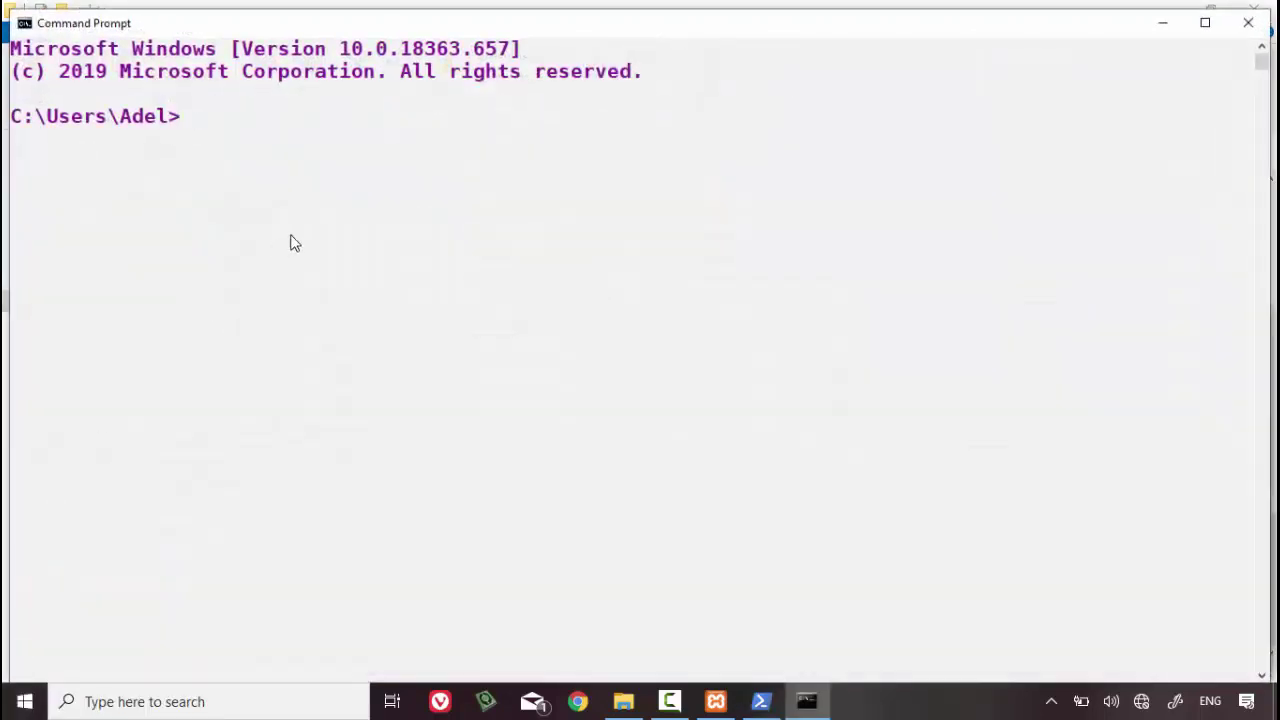
Step: Change the Command Prompt directory to the copied PHPMyAdminSoft\mysql\bin path with cd, leaving out the trailing > character
{"action": "left_click_drag", "start_coordinate": [529, 6], "coordinate": [549, 117]}
{"action": "type", "text": "cd"}
{"action": "type", "text": "C:\\Users\\Adel\\Desktop\\CairoUniv\\Database\\PHPMyAdminSoft\\mysql\\bin>"}
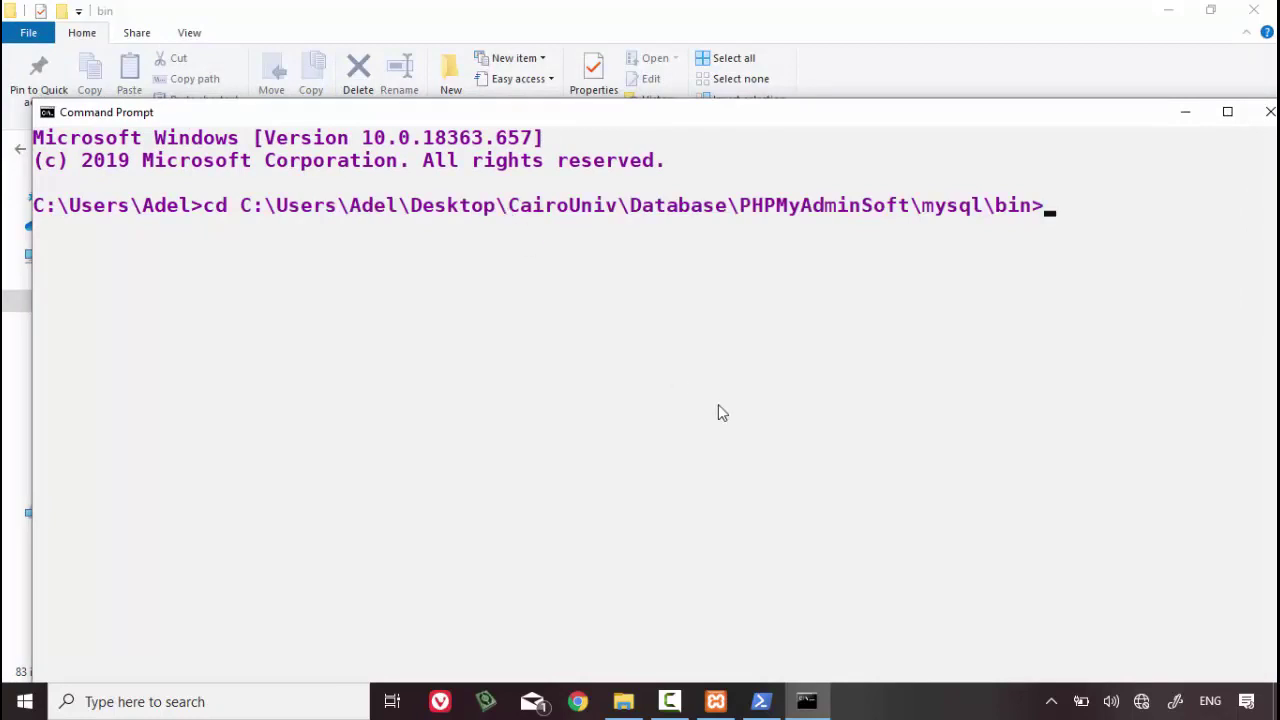
{"action": "key", "text": "Return"}
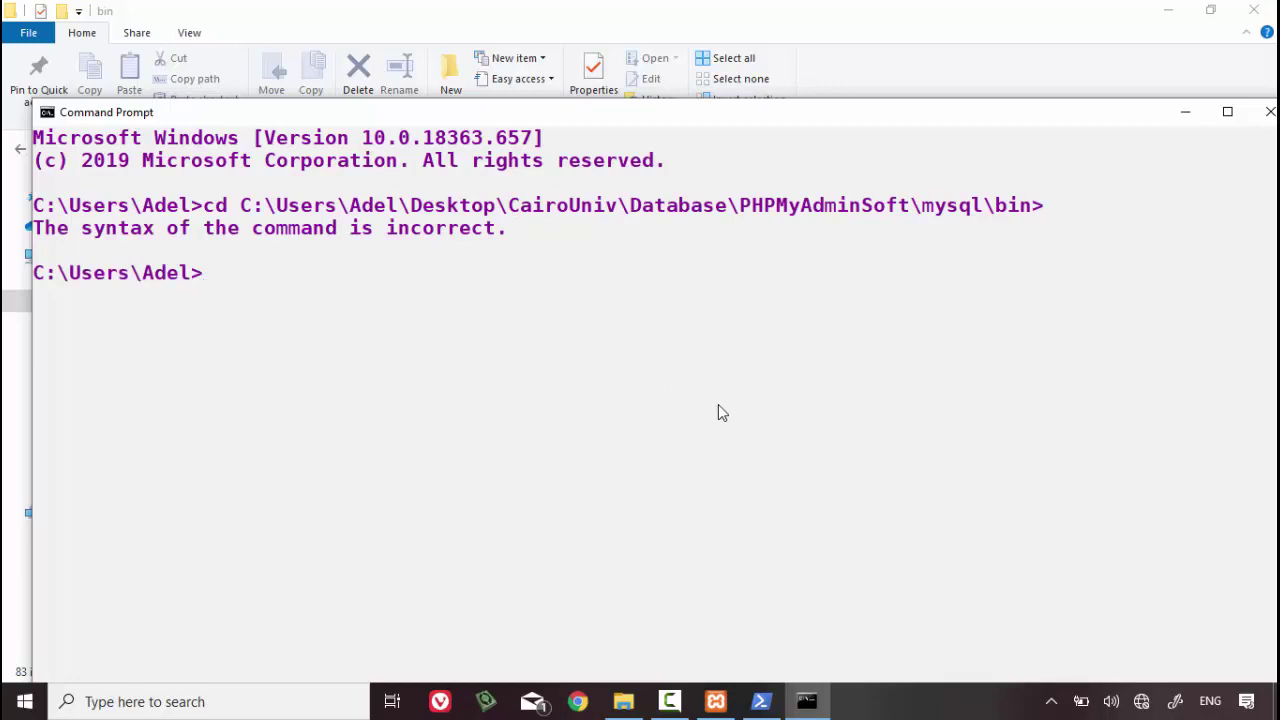
{"action": "key", "text": "Up"}
{"action": "key", "text": "BackSpace"}
{"action": "key", "text": "Return"}
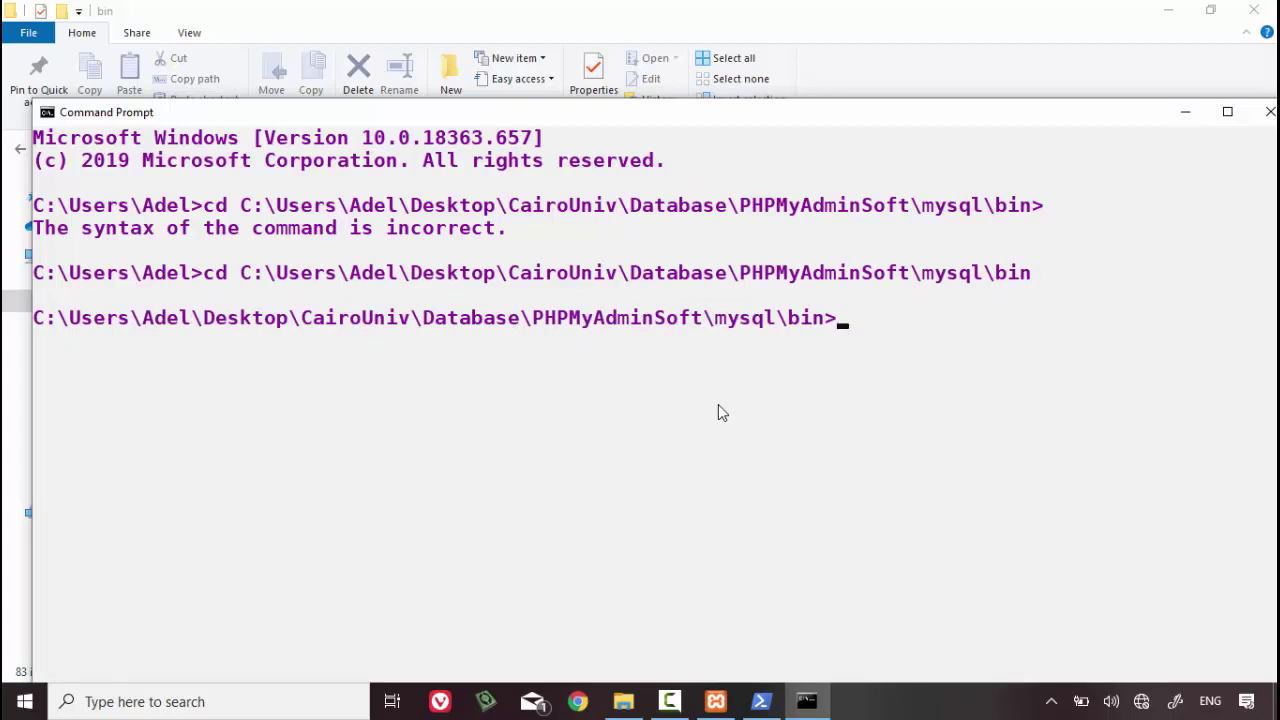
Step: Write the mysql client command with the -u option at the bin directory prompt
{"action": "type", "text": "mysql -u"}
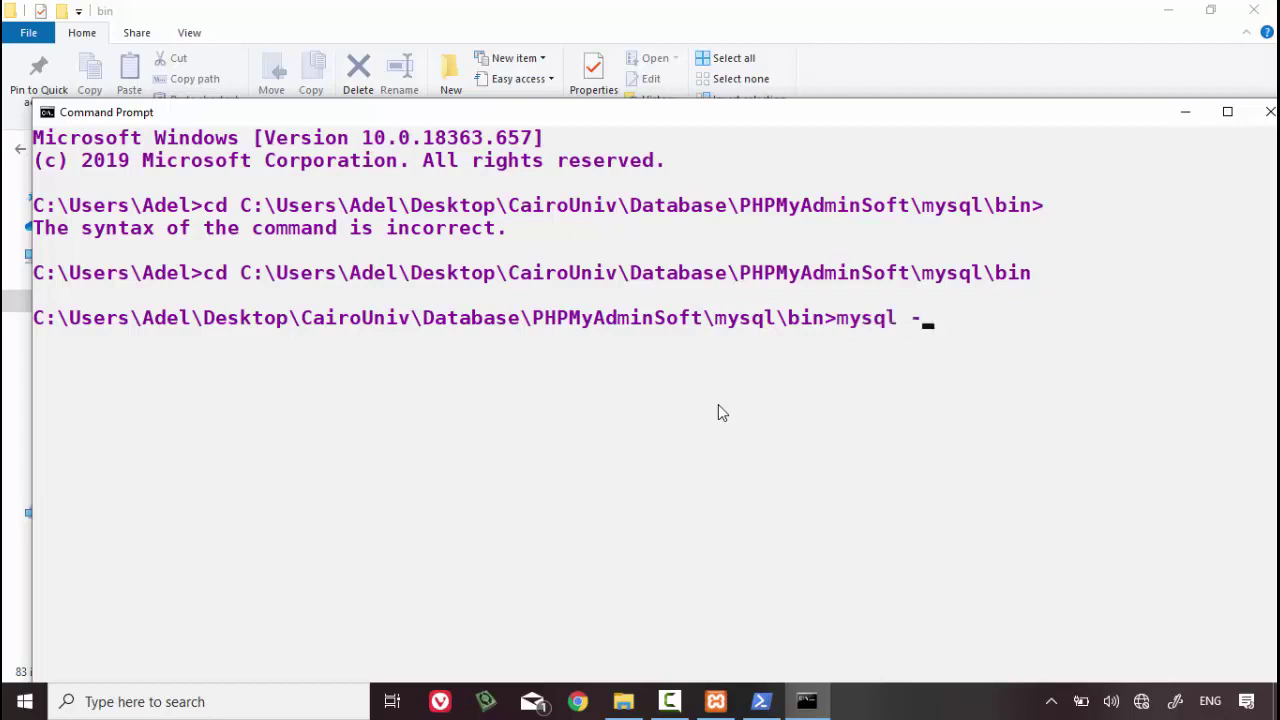